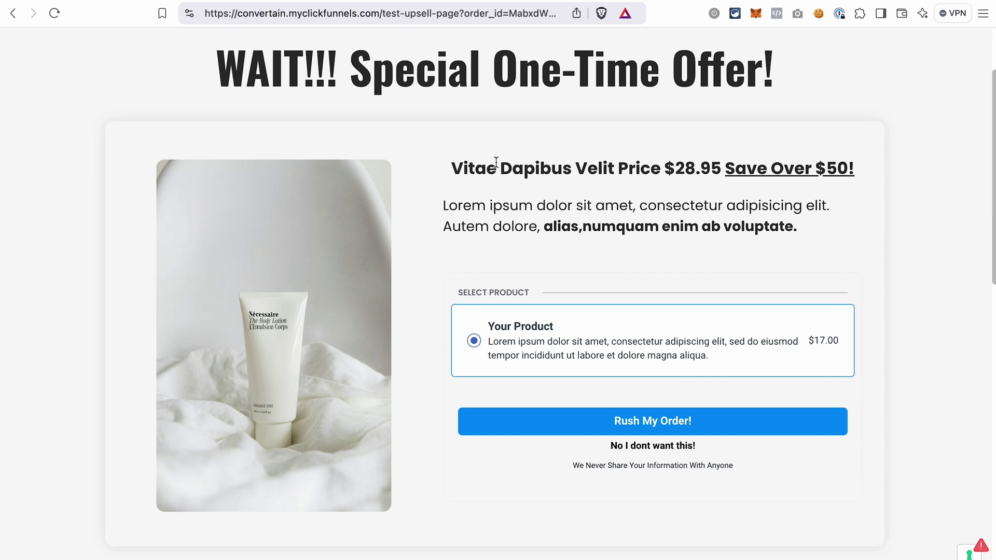
# - Switch from the live upsell page to the Test Funnel's steps overview in test mode
pyautogui.hotkey('ctrl', 'Tab')
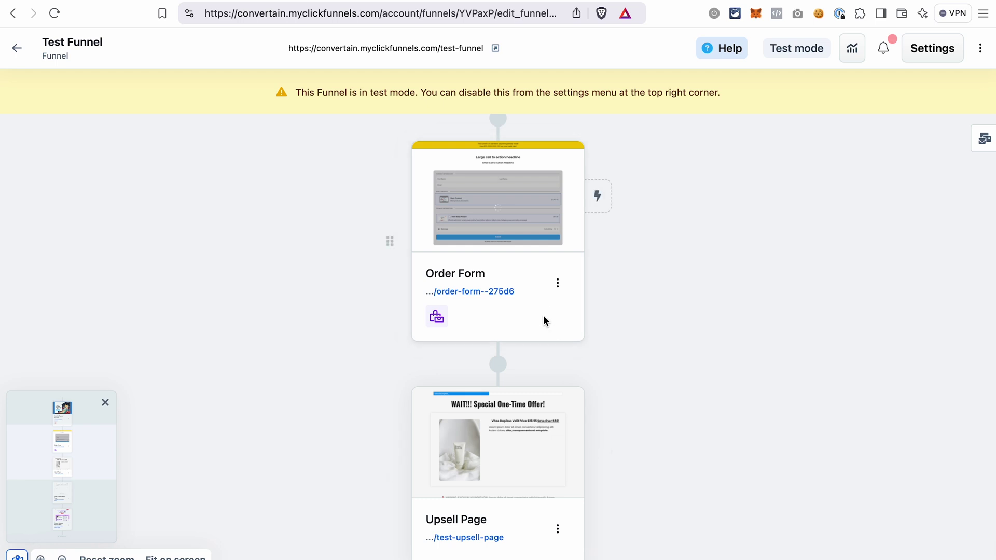
# - Add the existing digital product 'Your Product' ($17.00) to the Upsell Page step
pyautogui.scroll(1, 617, 404)
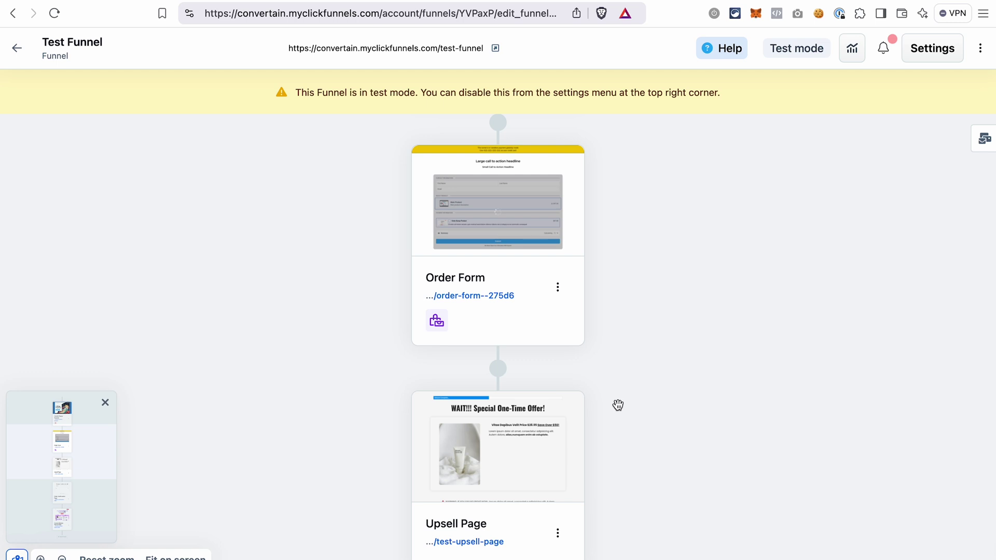
pyautogui.moveTo(564, 489)
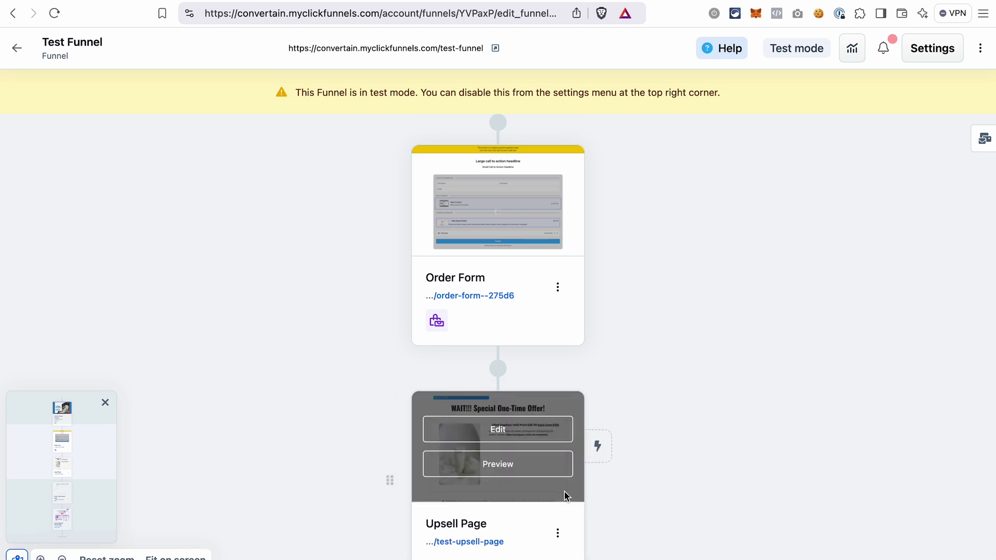
pyautogui.scroll(-5, 564, 491)
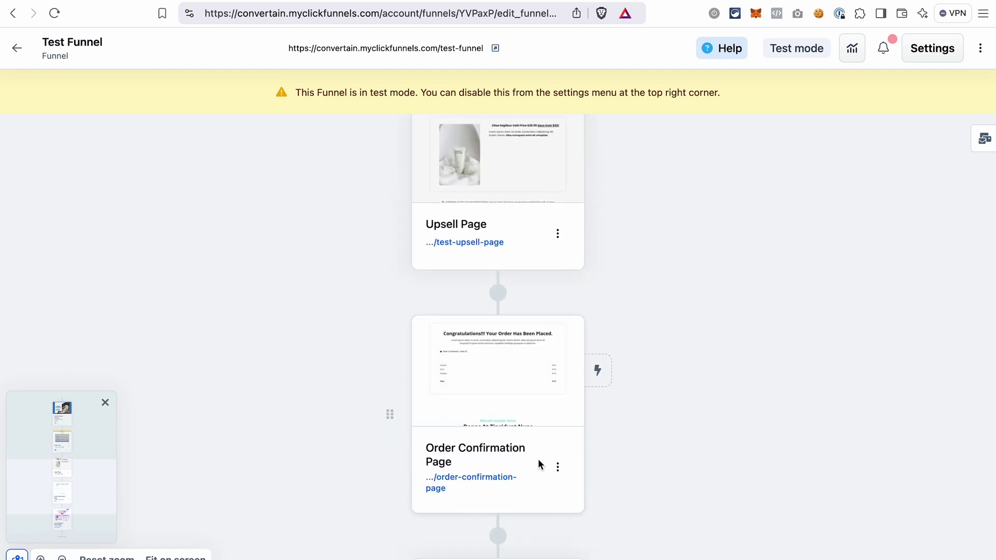
pyautogui.scroll(3, 538, 463)
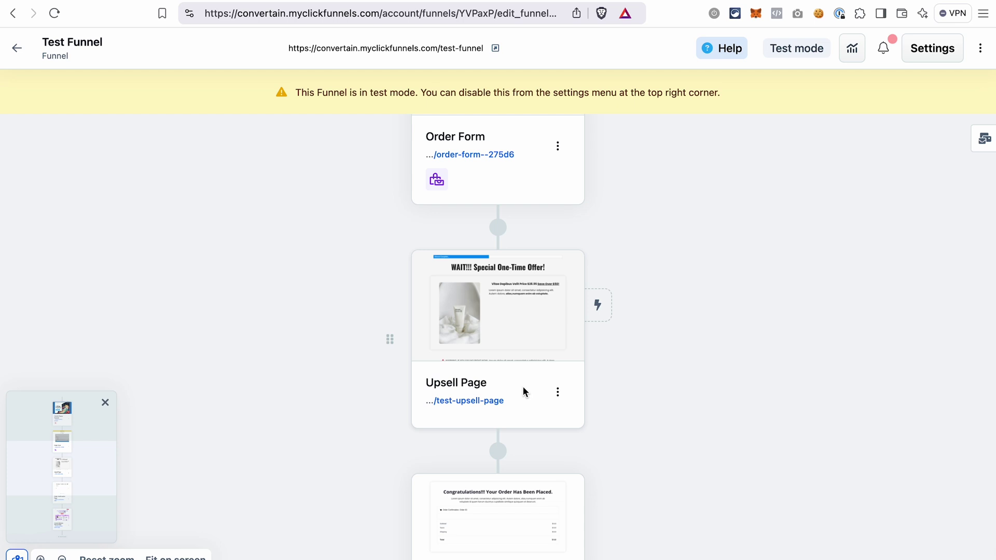
pyautogui.click(558, 395)
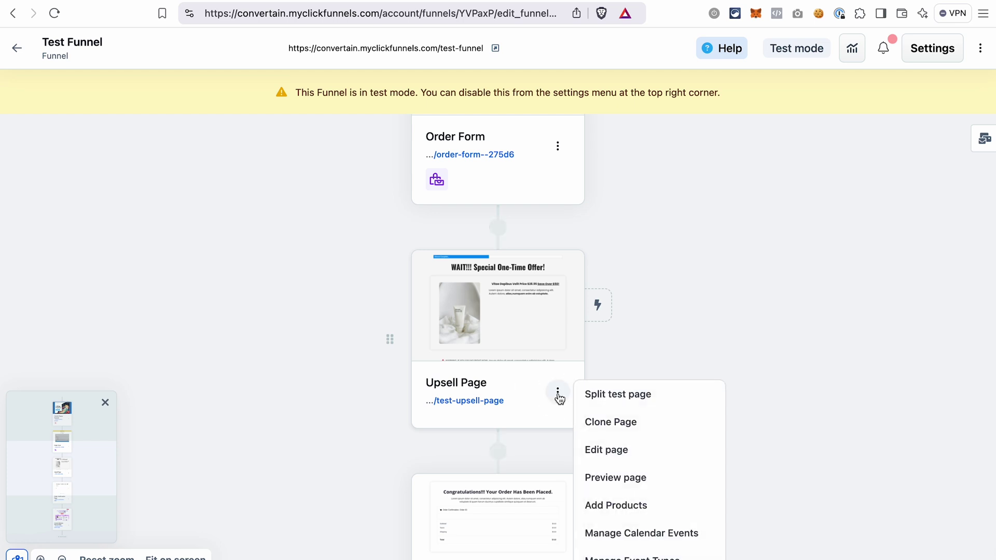
pyautogui.click(612, 506)
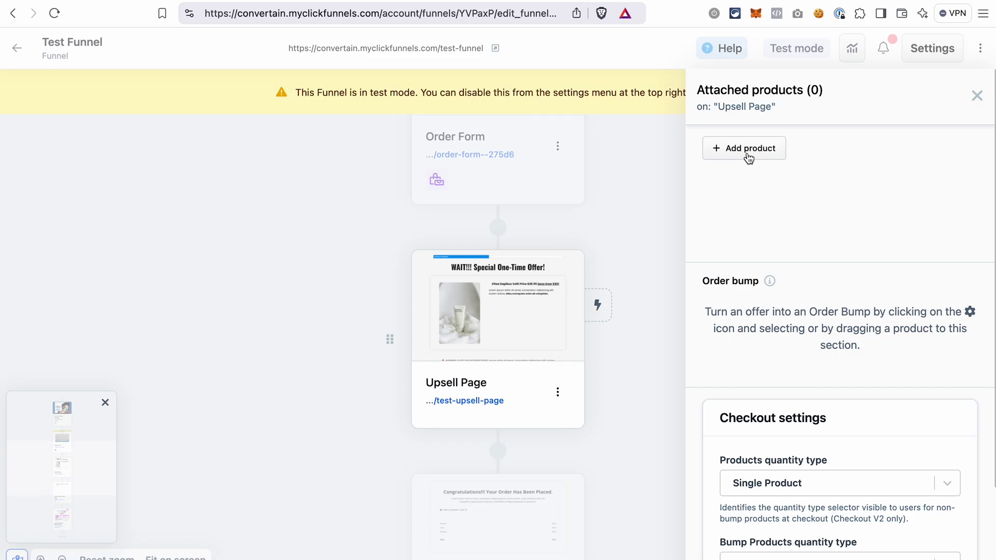
pyautogui.click(748, 150)
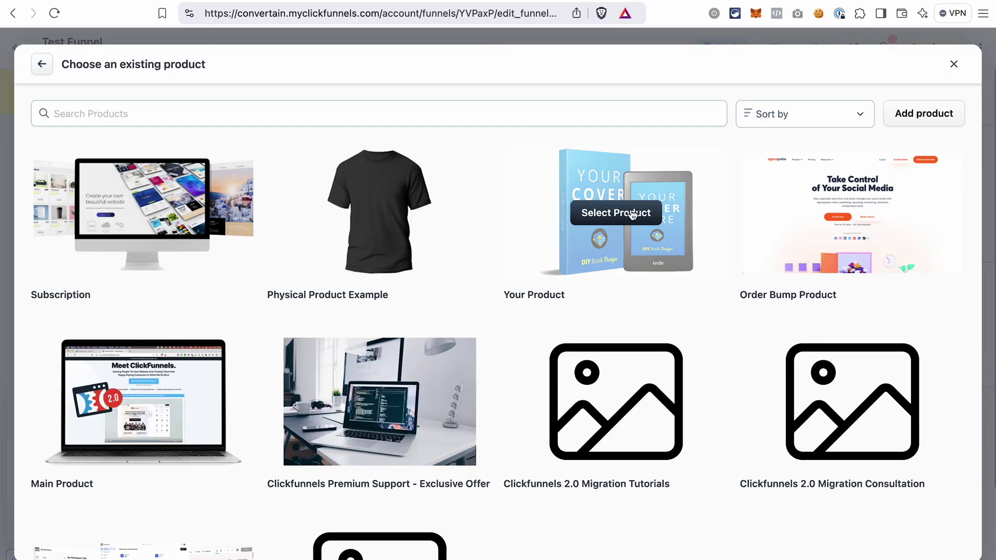
pyautogui.click(633, 214)
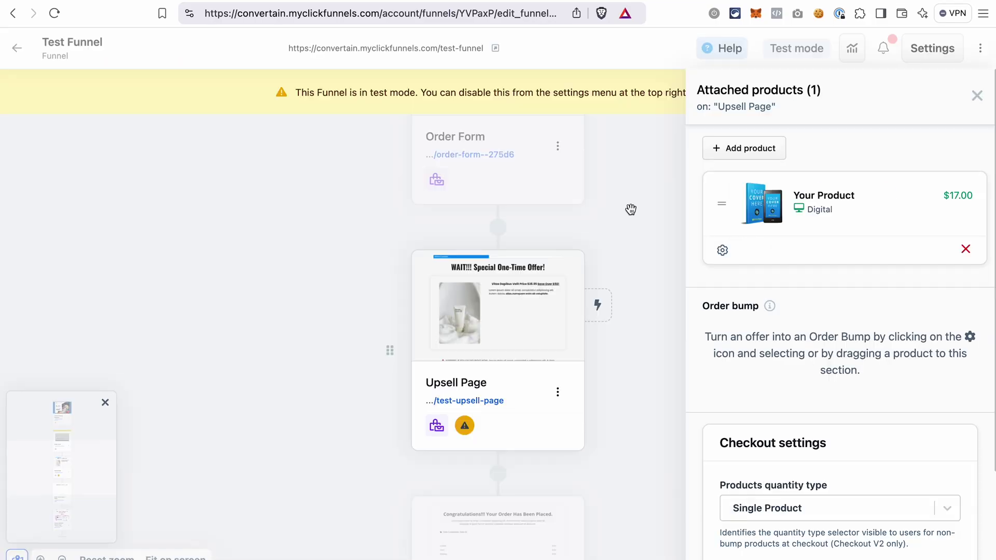
pyautogui.click(642, 305)
# - Open the Upsell Page in the page editor with the funnel steps list hidden
pyautogui.moveTo(516, 318)
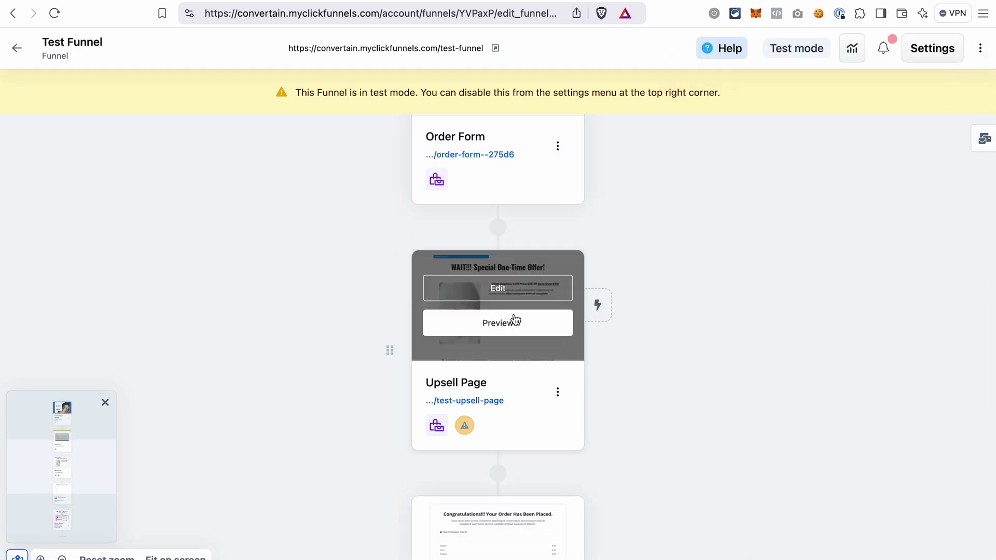
pyautogui.click(479, 290)
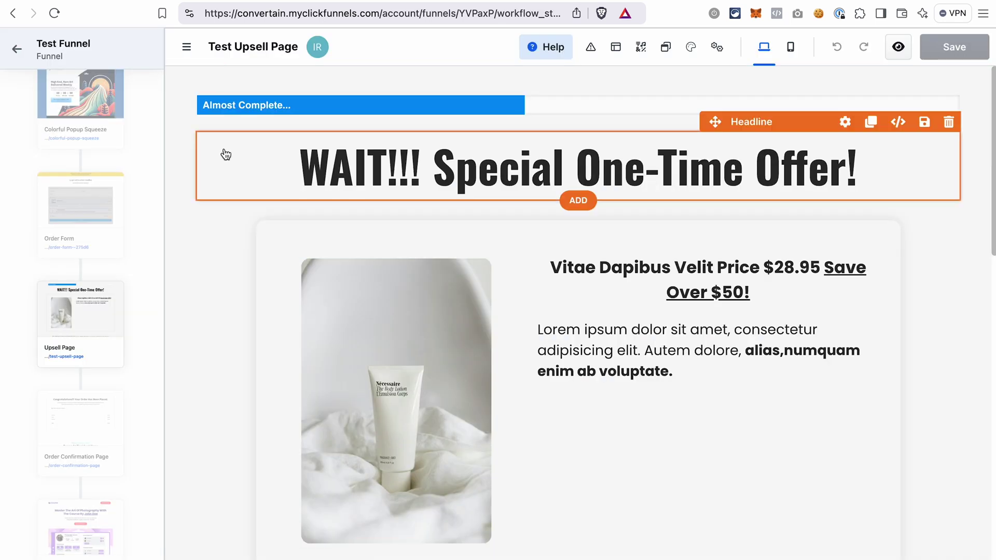
pyautogui.click(186, 47)
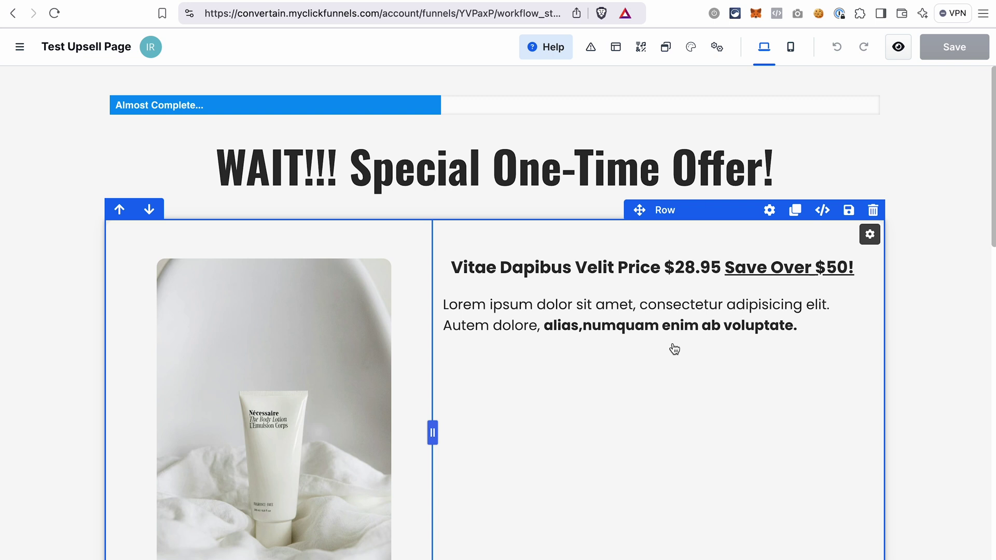
# - Insert a two-step Checkout element, found by searching 'check', below the offer description
pyautogui.scroll(-2, 674, 348)
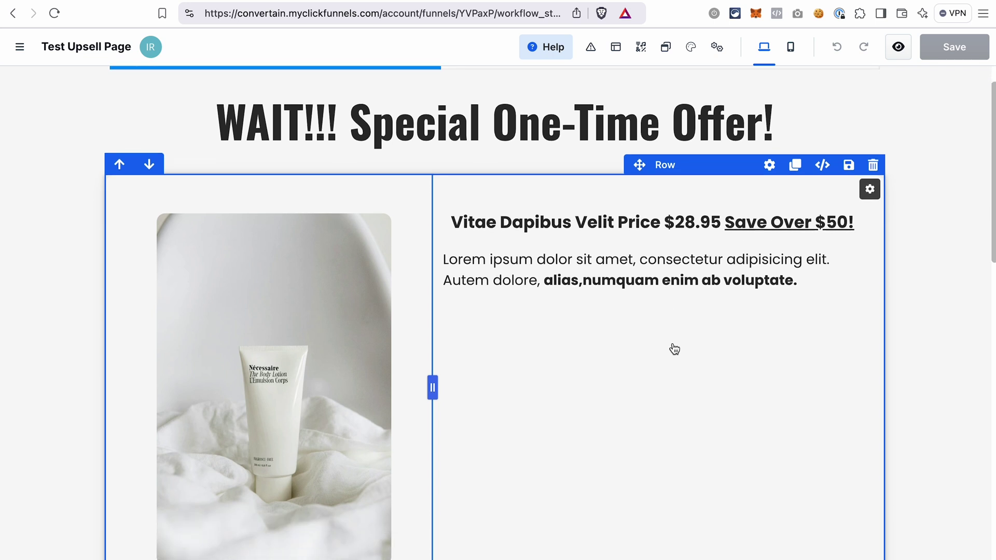
pyautogui.scroll(-1, 674, 348)
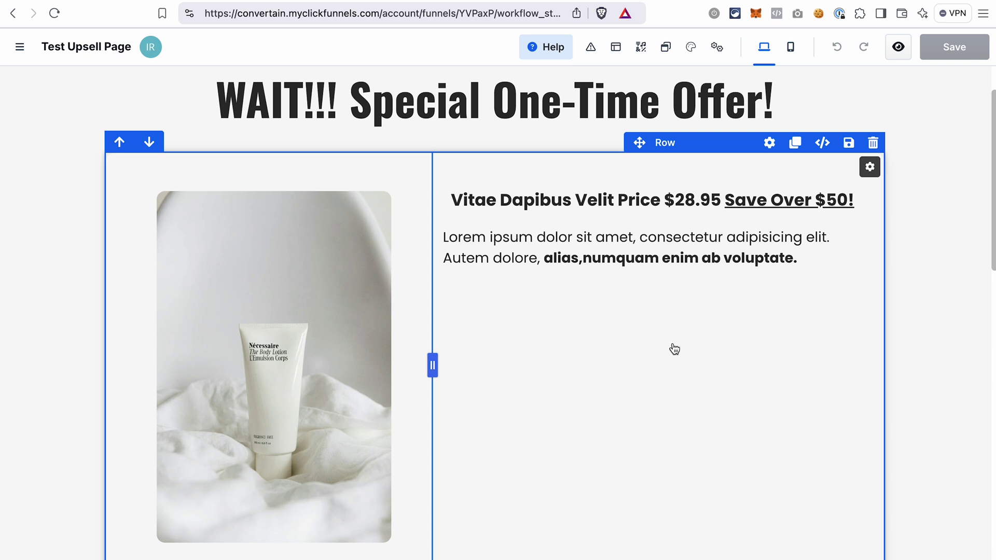
pyautogui.scroll(-2, 674, 348)
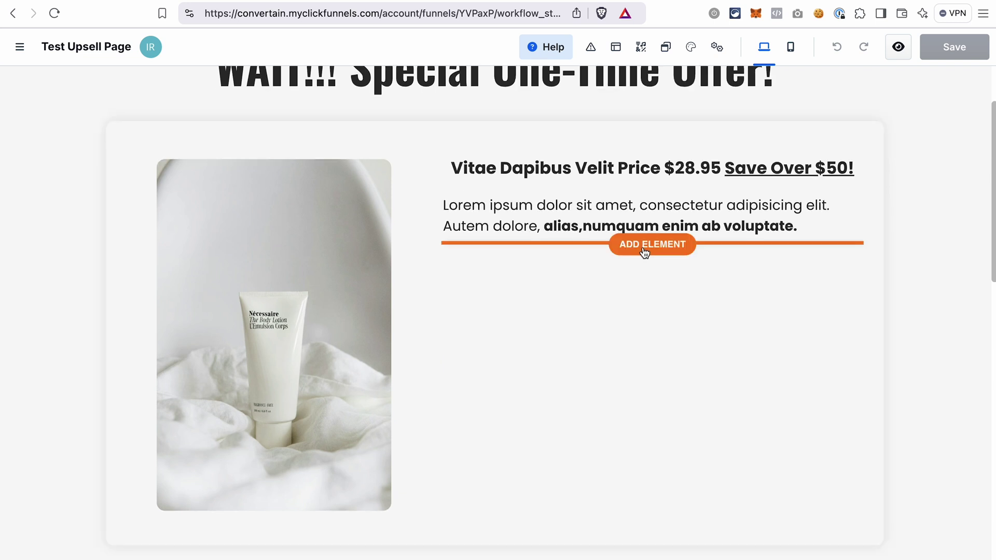
pyautogui.click(645, 249)
pyautogui.write('check')
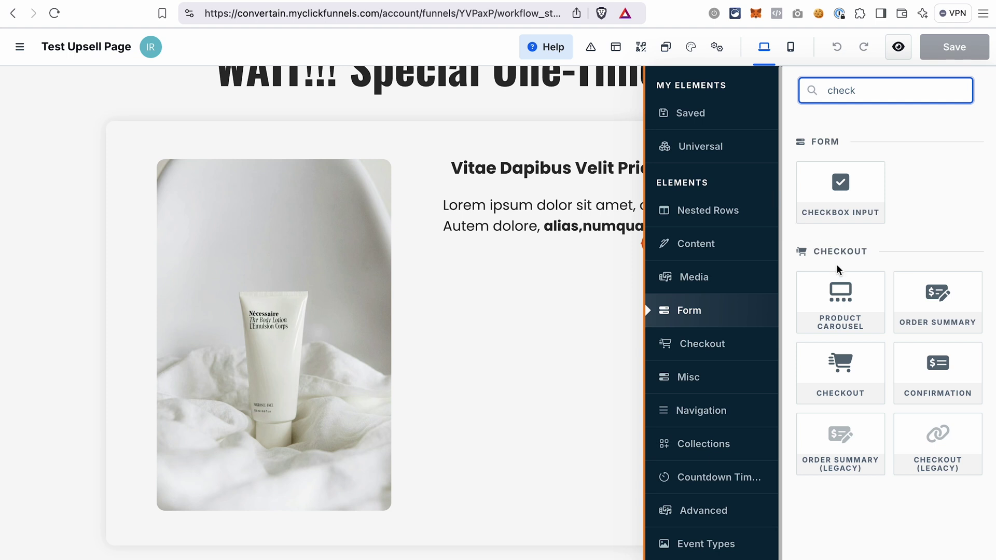
pyautogui.moveTo(853, 366); pyautogui.dragTo(850, 380)
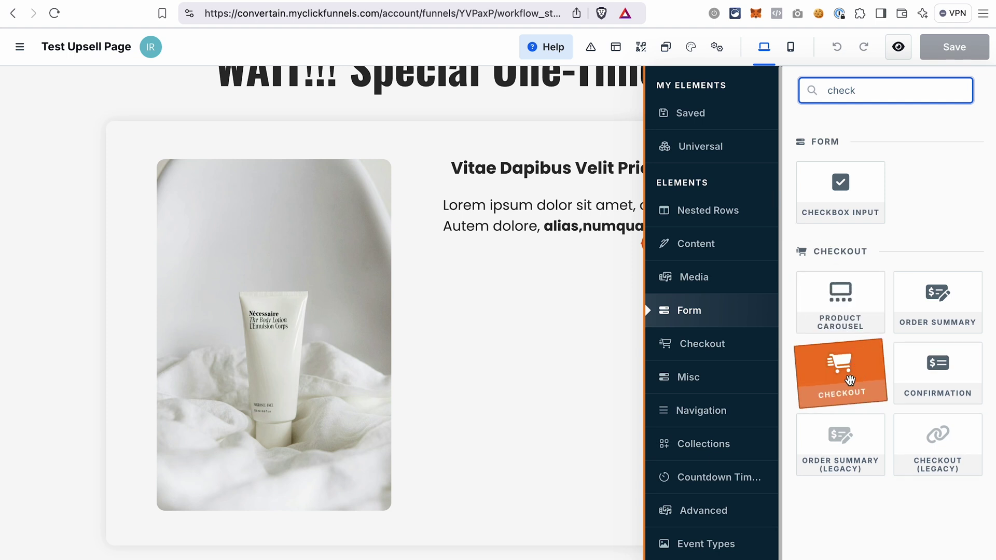
pyautogui.moveTo(914, 447); pyautogui.dragTo(533, 375)
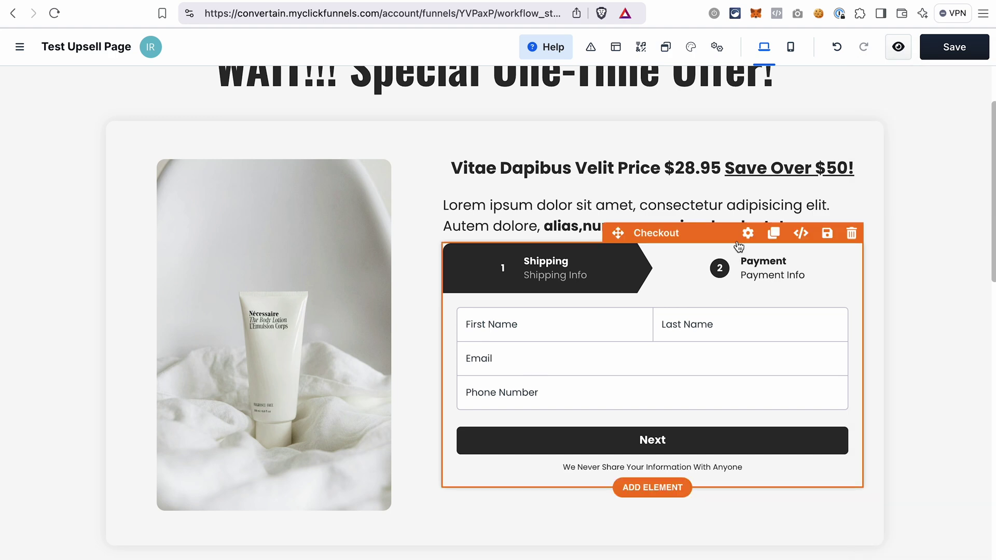
pyautogui.click(746, 232)
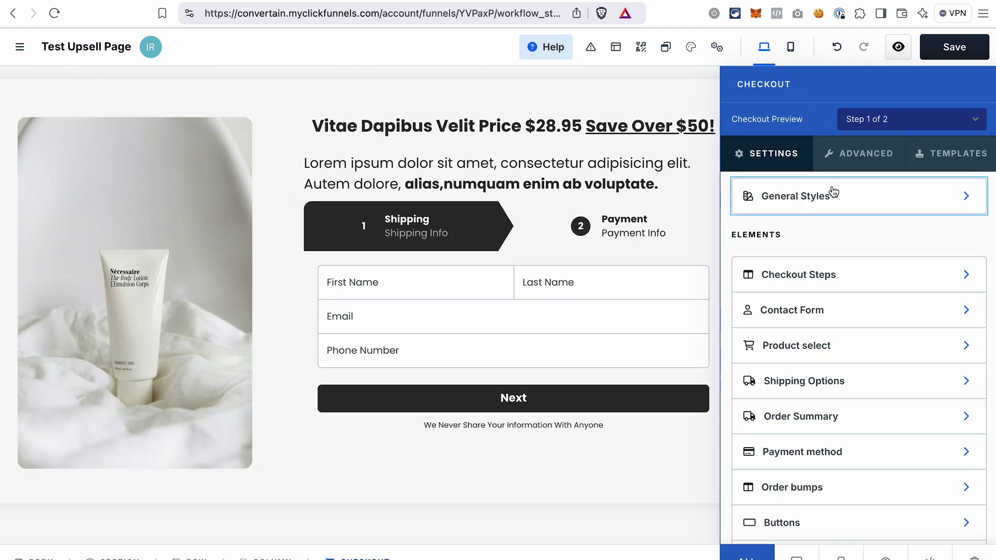
# - Apply the White w/ Accent Color template to the Checkout element
pyautogui.click(938, 155)
pyautogui.scroll(-20, 904, 353)
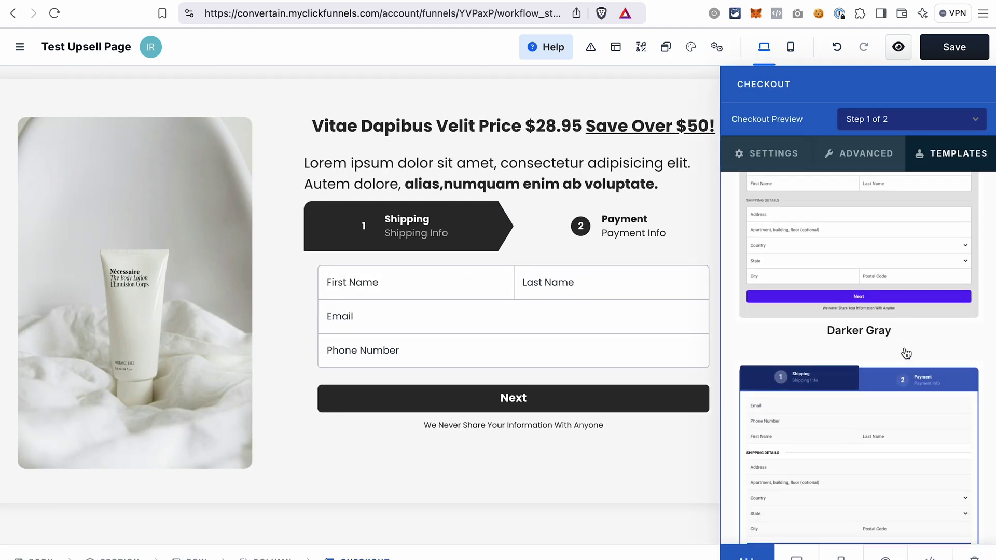
pyautogui.scroll(-10, 904, 347)
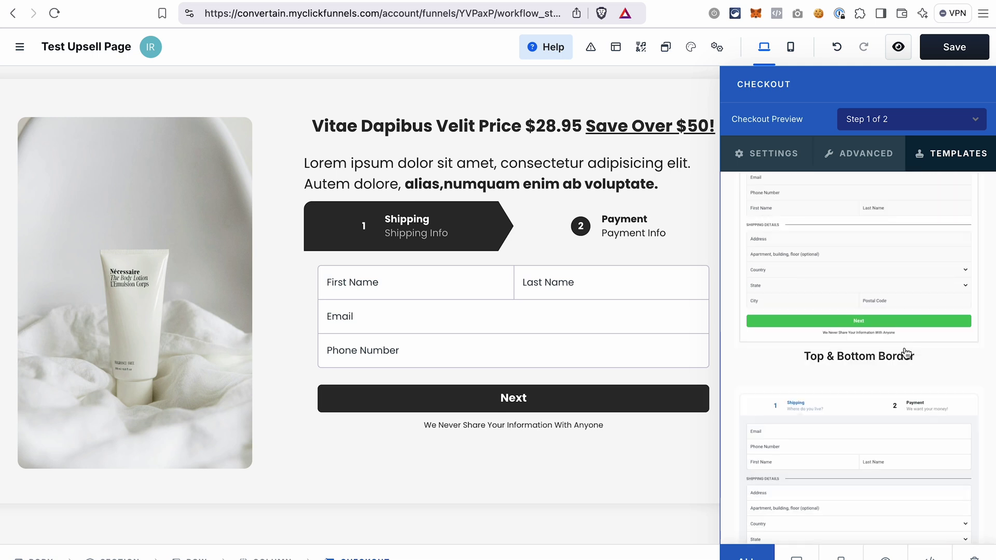
pyautogui.scroll(1, 904, 346)
pyautogui.click(864, 322)
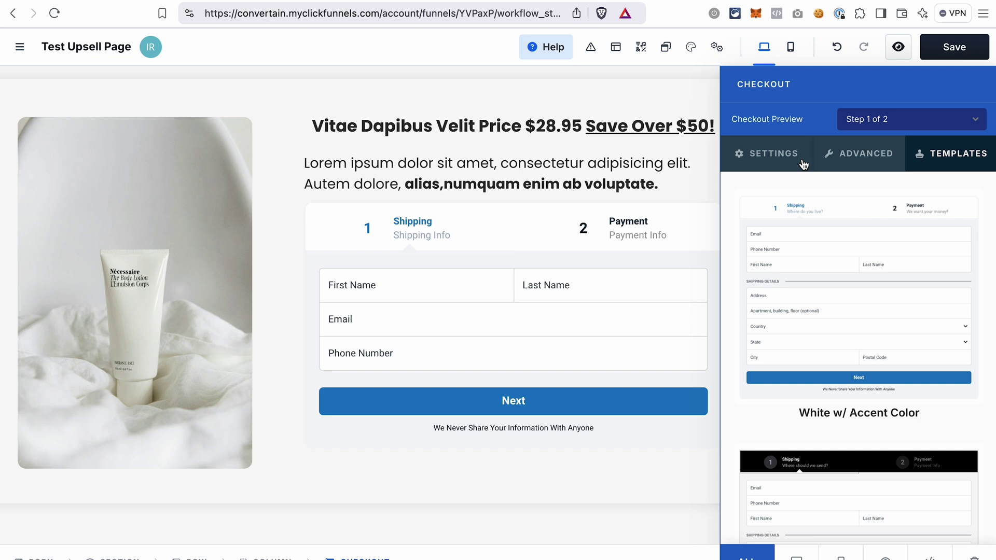
# - Set the Checkout Preview to One Time Offer (OTO), showing Your Product at $17.00
pyautogui.click(762, 162)
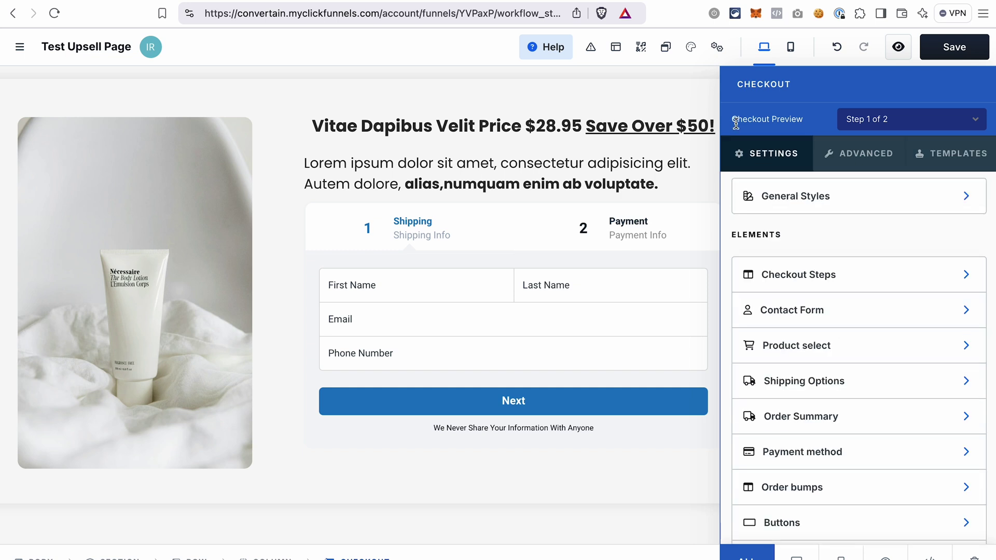
pyautogui.click(875, 123)
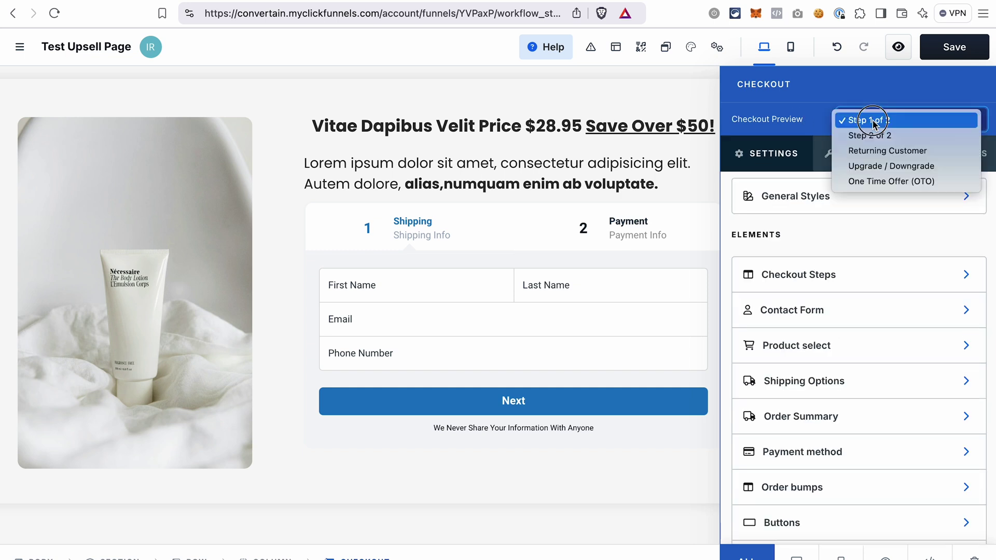
pyautogui.click(876, 182)
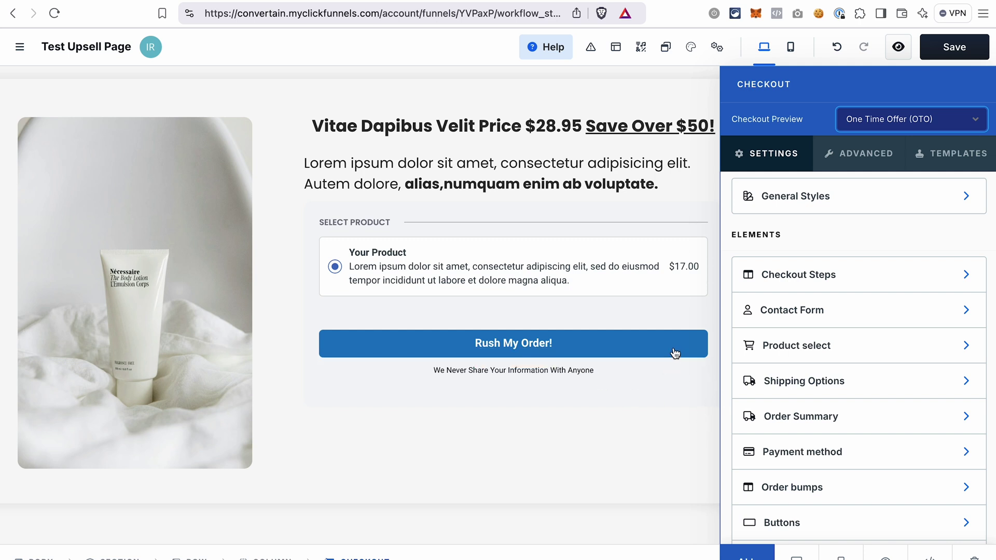
pyautogui.scroll(1, 674, 311)
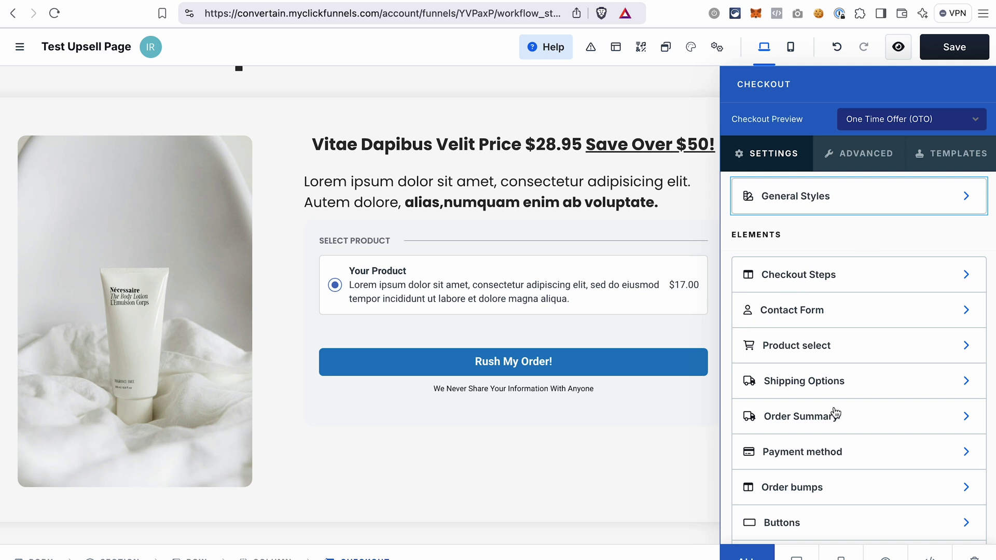
# - Enable the Downsell Link Text and correct it to "No, I don't want this!"
pyautogui.click(811, 522)
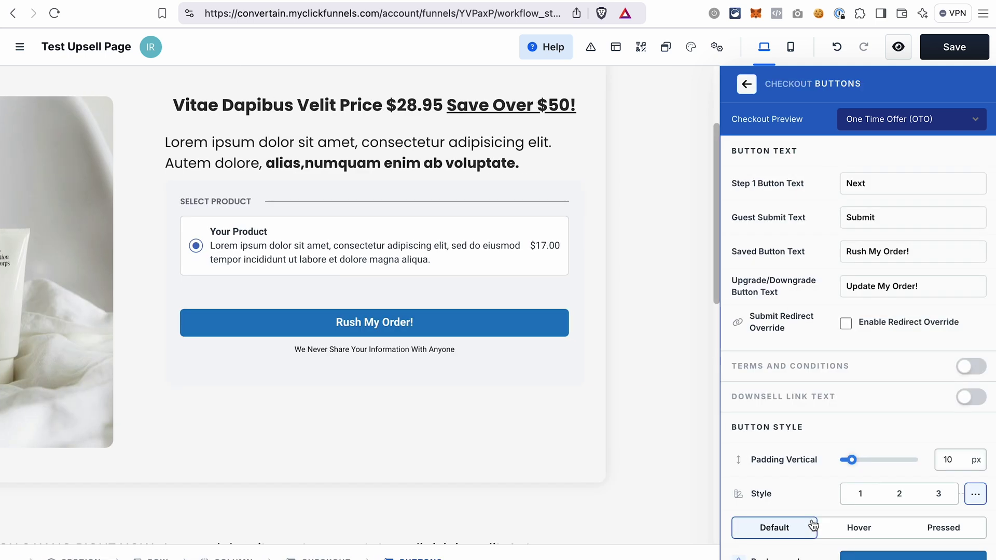
pyautogui.click(971, 397)
pyautogui.click(858, 429)
pyautogui.write(', I dont want this!')
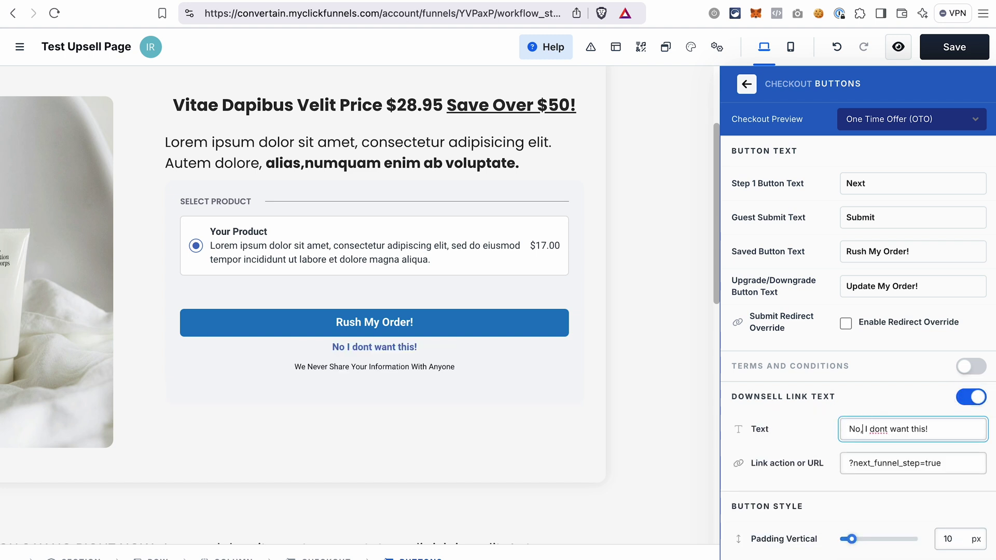
pyautogui.write("'")
pyautogui.click(825, 469)
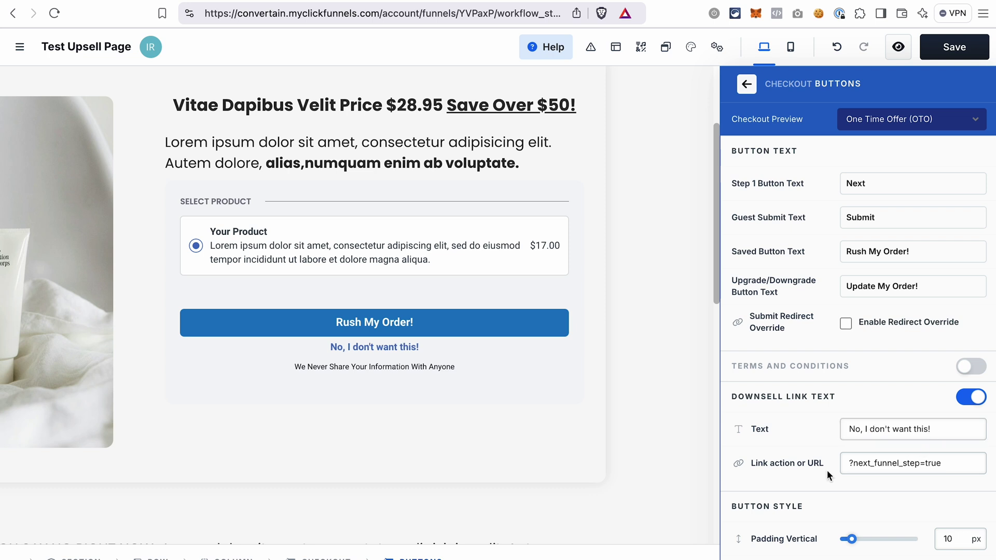
# - Confirm the decline link's action stays ?next_funnel_step=true
pyautogui.click(841, 468)
pyautogui.tripleClick(949, 458)
pyautogui.click(915, 506)
pyautogui.click(745, 89)
# - Set the checkout's Link Color to black (000000) in General Styles
pyautogui.click(823, 200)
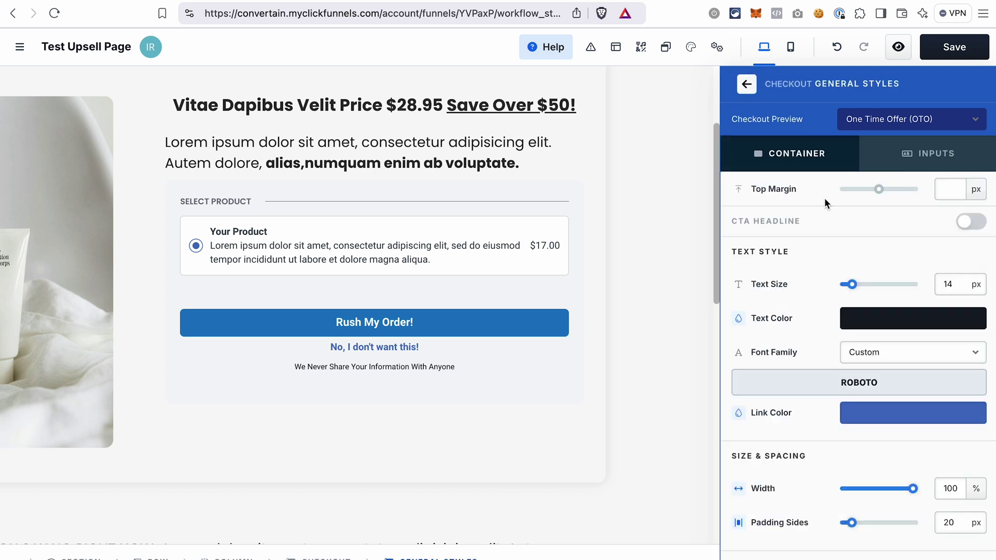
pyautogui.click(863, 415)
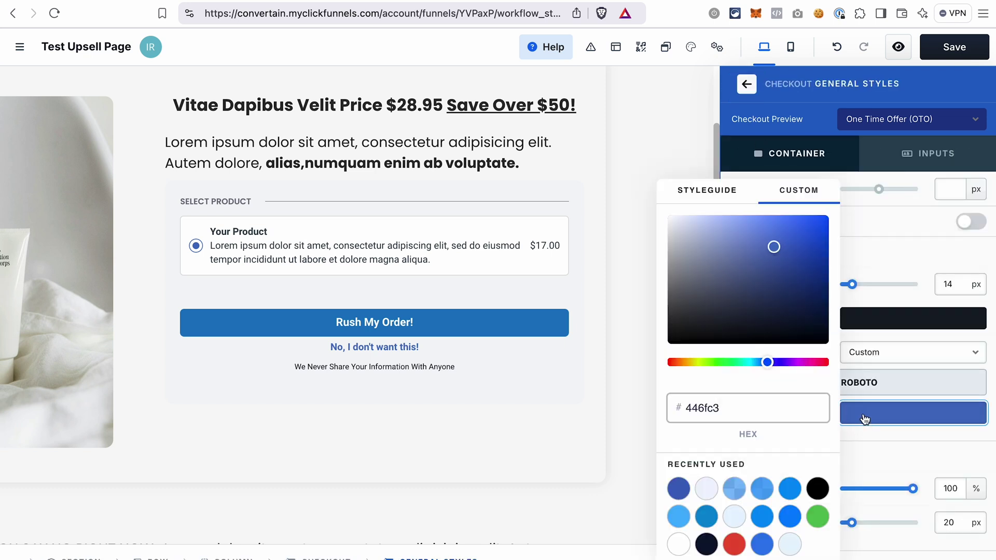
pyautogui.click(818, 492)
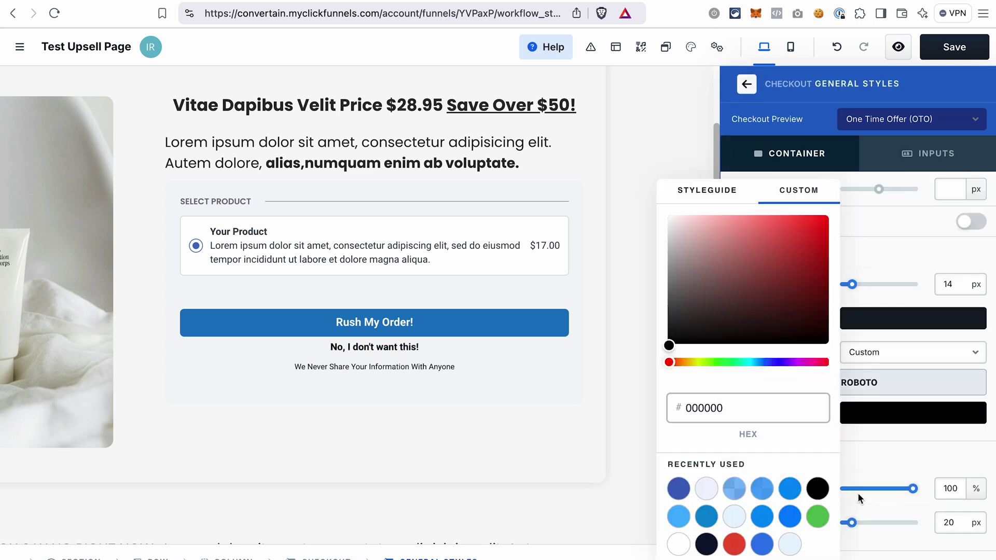
pyautogui.click(869, 469)
pyautogui.press('Escape')
# - Save the upsell page and return to the Test Funnel overview
pyautogui.click(965, 56)
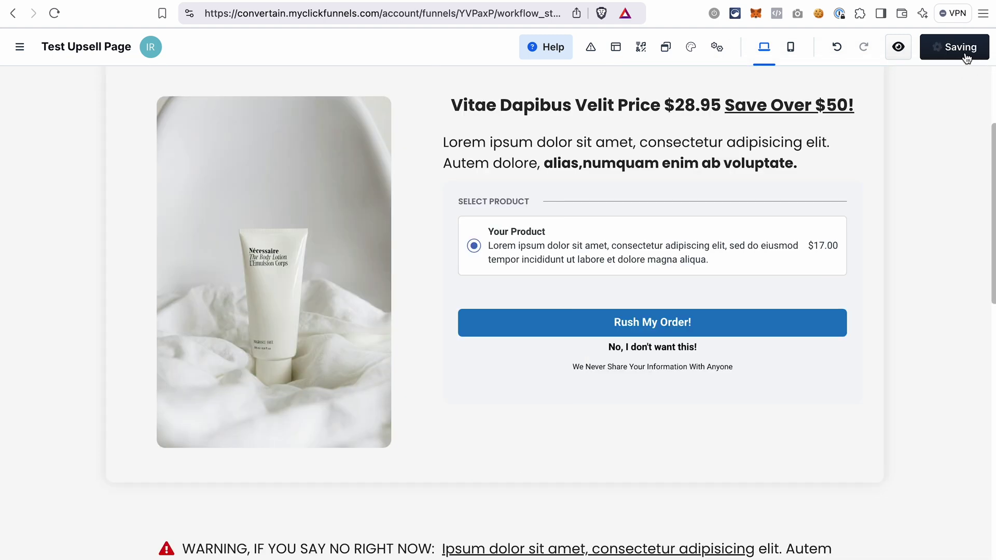
pyautogui.moveTo(845, 476)
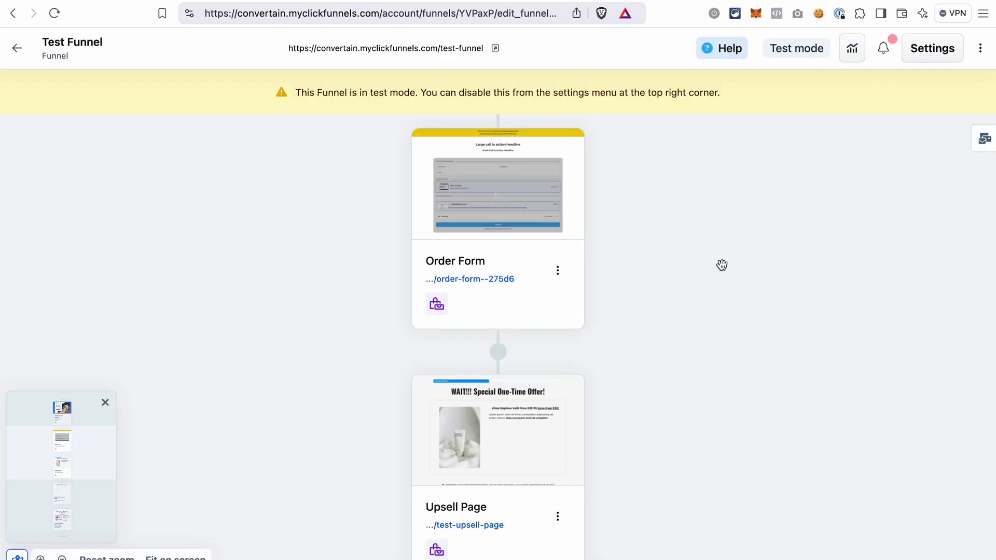
pyautogui.moveTo(589, 294)
pyautogui.scroll(-3, 618, 478)
pyautogui.scroll(-2, 618, 478)
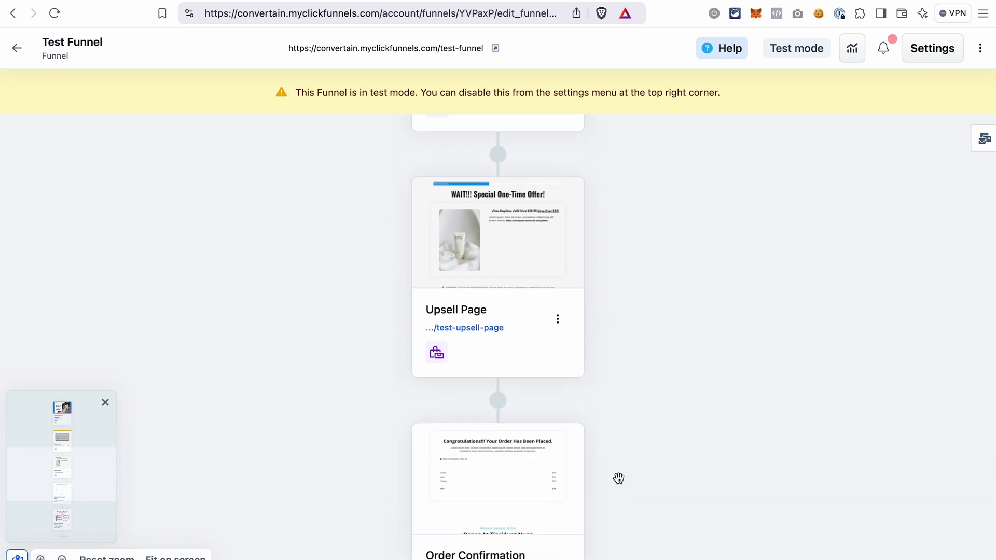
pyautogui.scroll(-1, 618, 478)
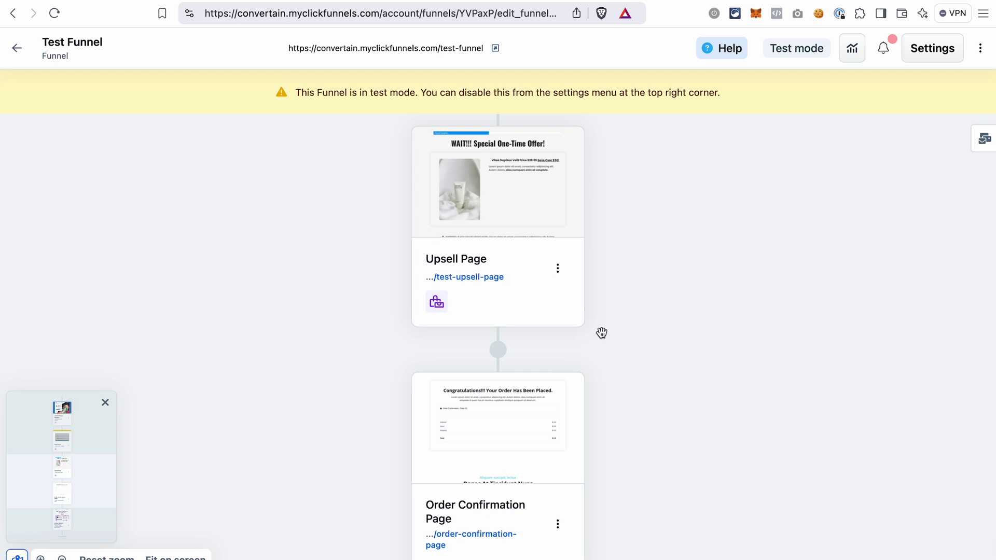
pyautogui.moveTo(537, 492)
pyautogui.scroll(5, 662, 295)
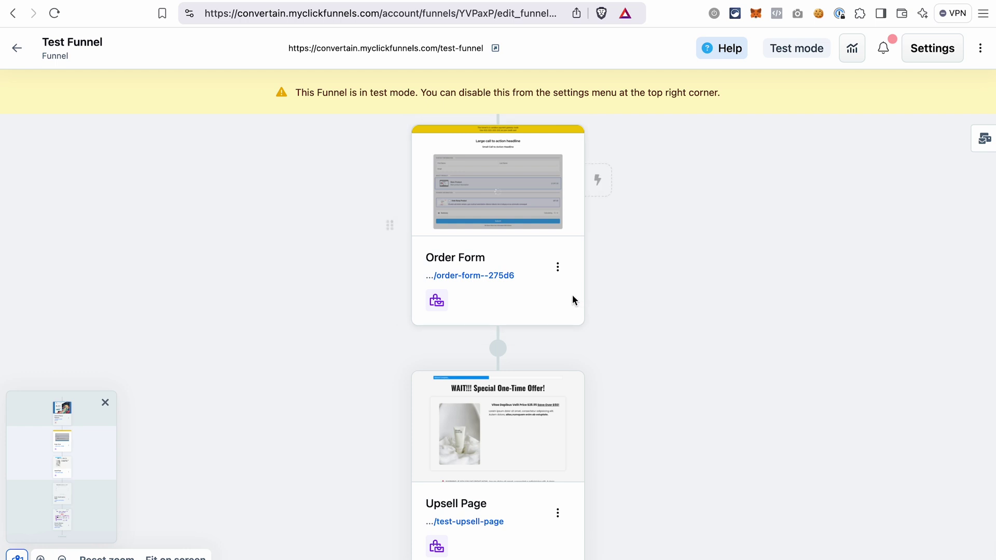
pyautogui.moveTo(595, 425)
pyautogui.moveTo(518, 182)
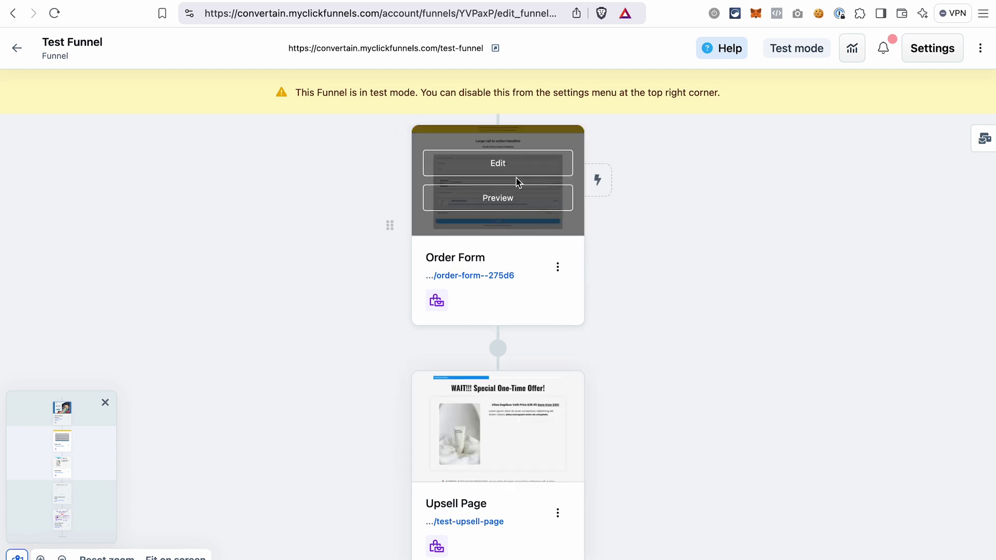
pyautogui.click(510, 199)
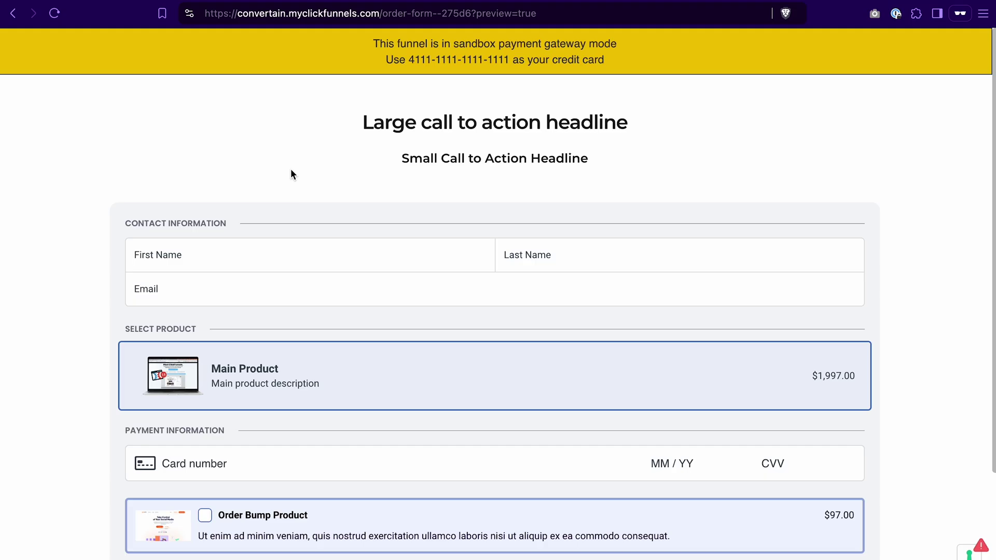
# - Fill the order form with autofilled contact details and the sandbox card, expiry and CVV, then submit
pyautogui.click(205, 289)
pyautogui.click(400, 429)
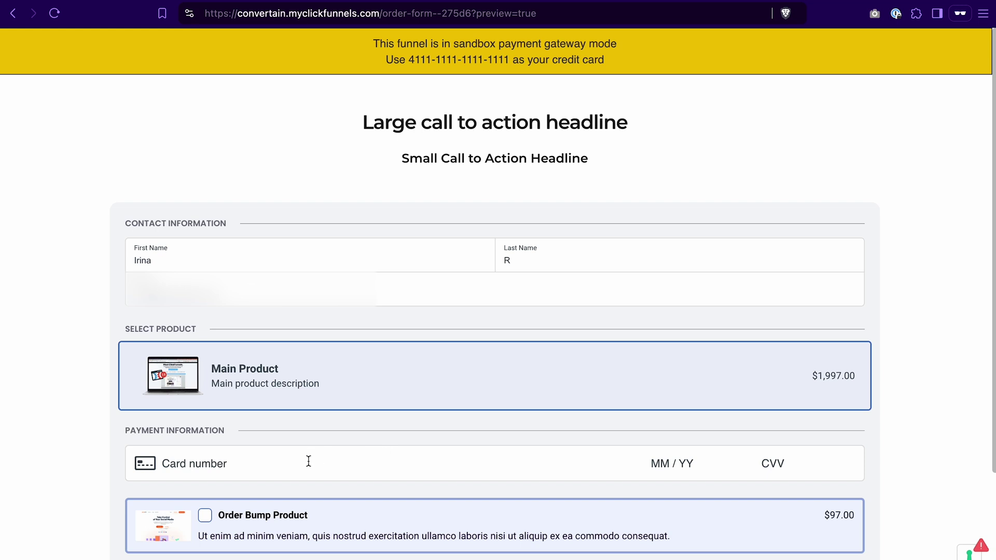
pyautogui.moveTo(409, 58); pyautogui.dragTo(509, 59)
pyautogui.press('super+c')
pyautogui.click(146, 477)
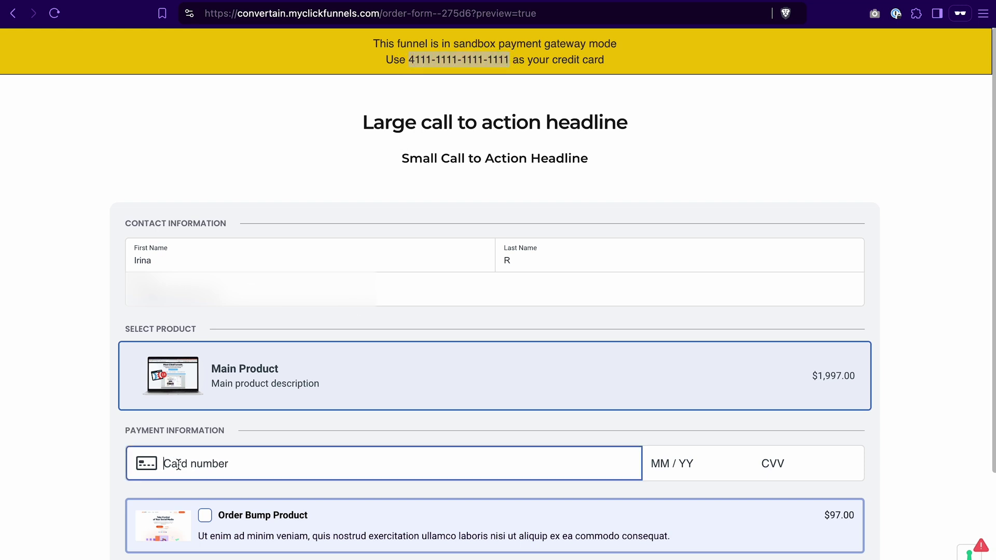
pyautogui.press('super+v')
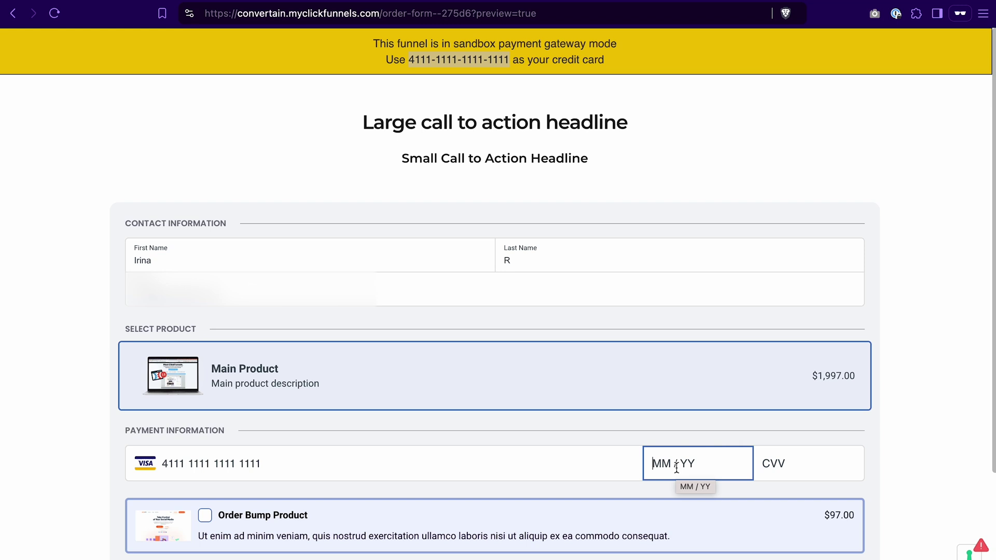
pyautogui.write('12 / 27 ')
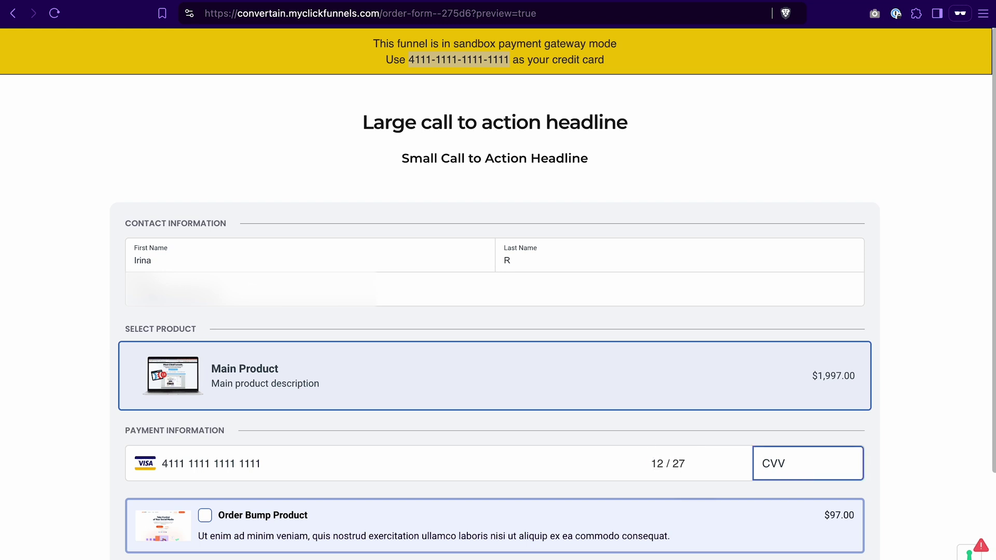
pyautogui.write('123')
pyautogui.scroll(-3, 715, 507)
pyautogui.click(717, 513)
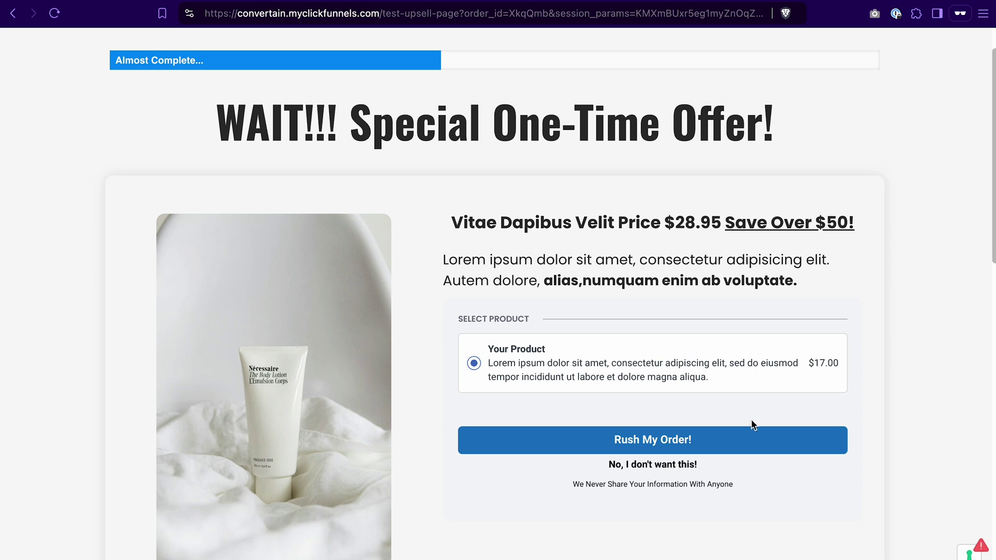
# - Accept the upsell with Rush My Order! and review the $2,014.00 order confirmation
pyautogui.click(725, 442)
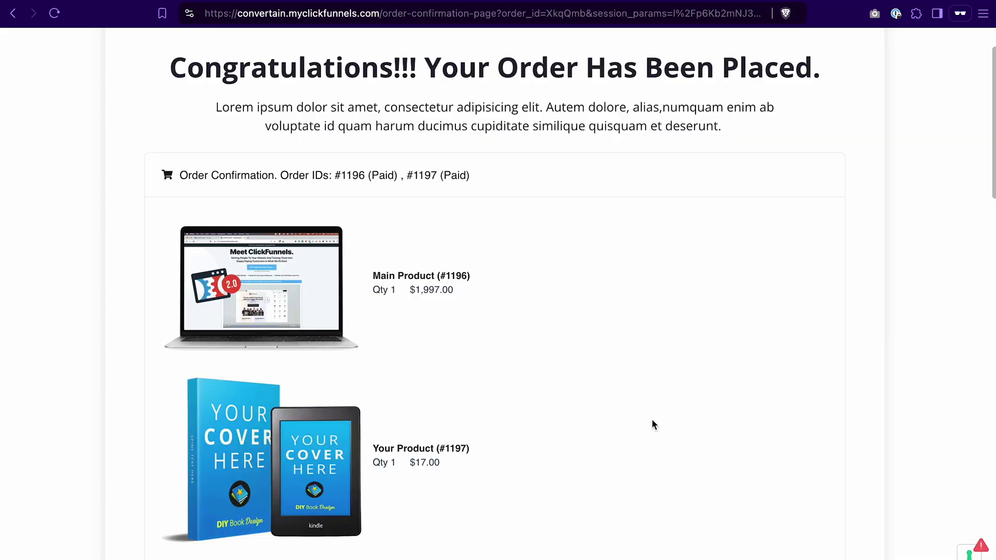
pyautogui.scroll(-3, 651, 420)
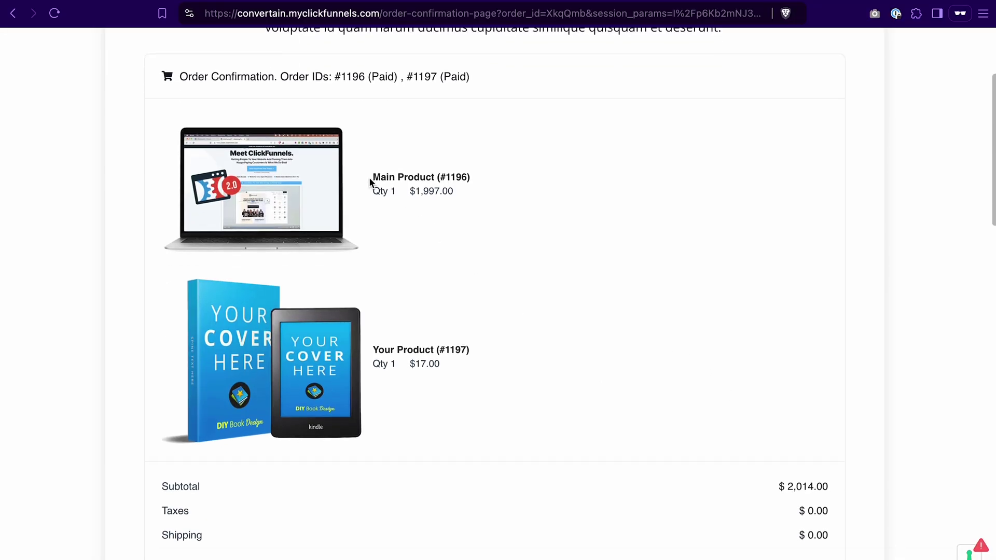
pyautogui.scroll(-4, 646, 375)
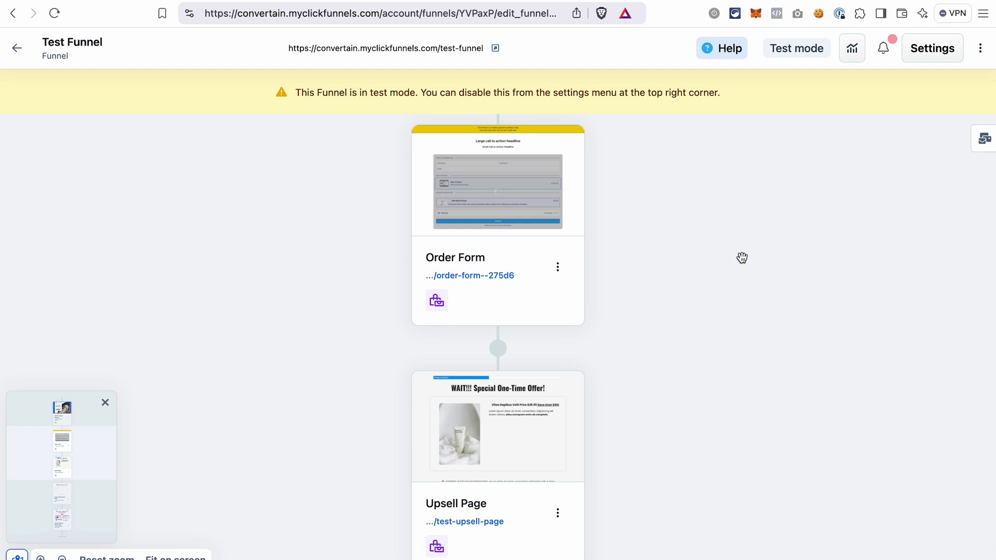
# - Clone the Upsell Page within the Test Funnel
pyautogui.scroll(-5, 683, 394)
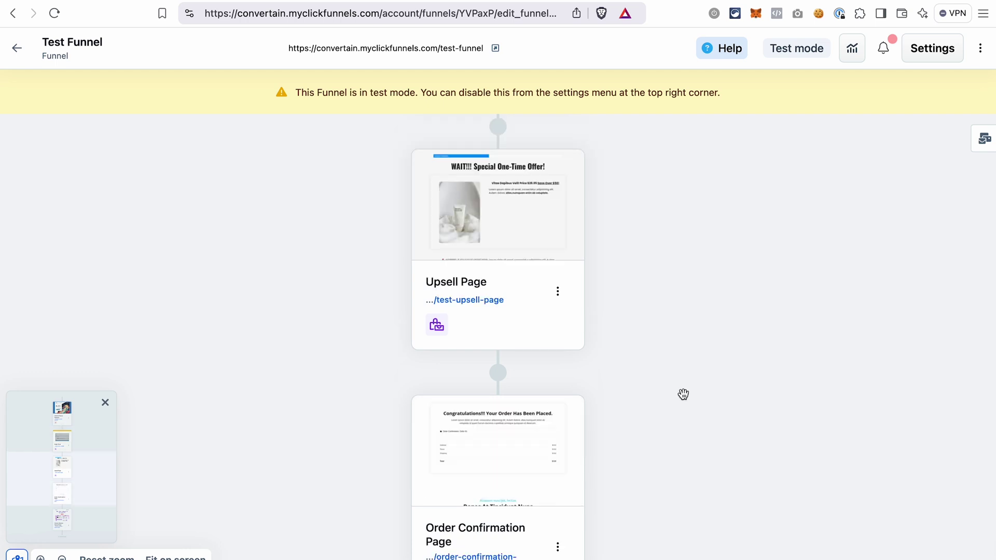
pyautogui.moveTo(571, 328)
pyautogui.click(558, 294)
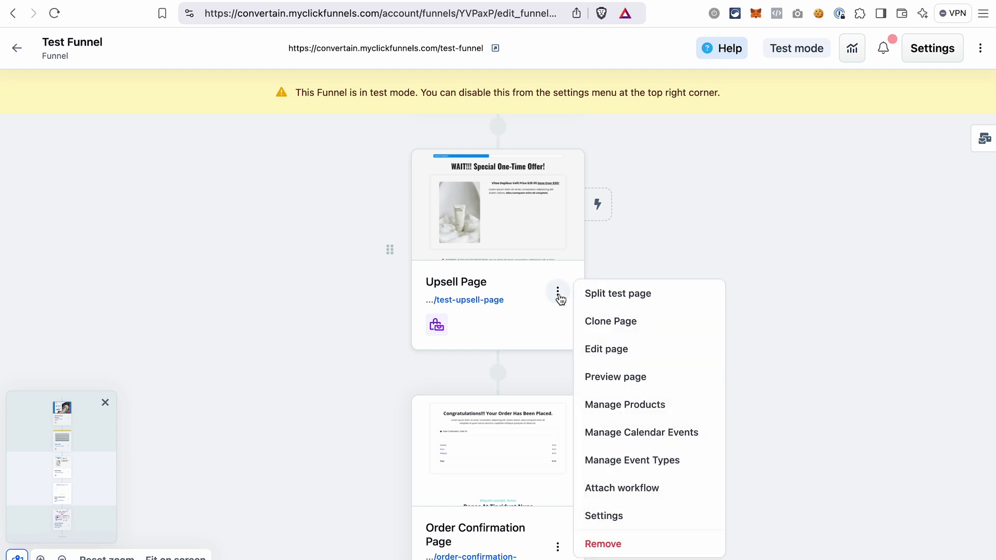
pyautogui.click(633, 331)
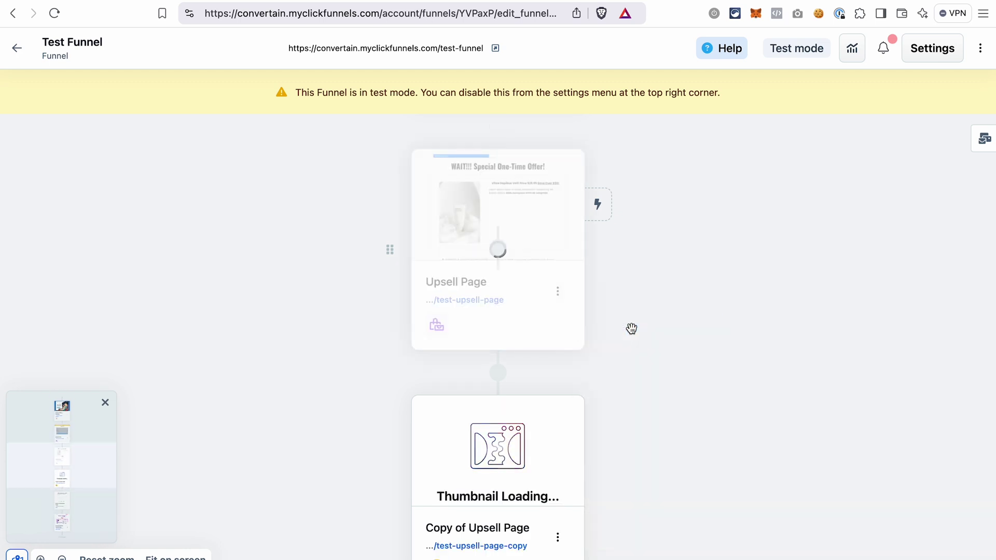
# - Rename the copied page to 'Downsell Page' in its settings
pyautogui.scroll(-5, 631, 328)
pyautogui.click(558, 310)
pyautogui.click(623, 530)
pyautogui.moveTo(356, 146); pyautogui.dragTo(291, 148)
pyautogui.write('Downsell Page')
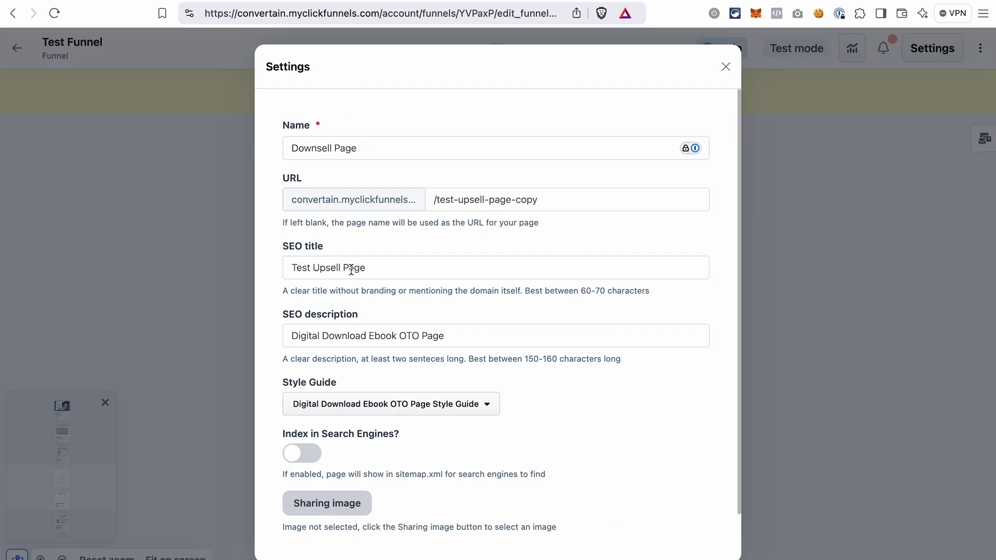
pyautogui.scroll(-1, 436, 449)
pyautogui.press('Return')
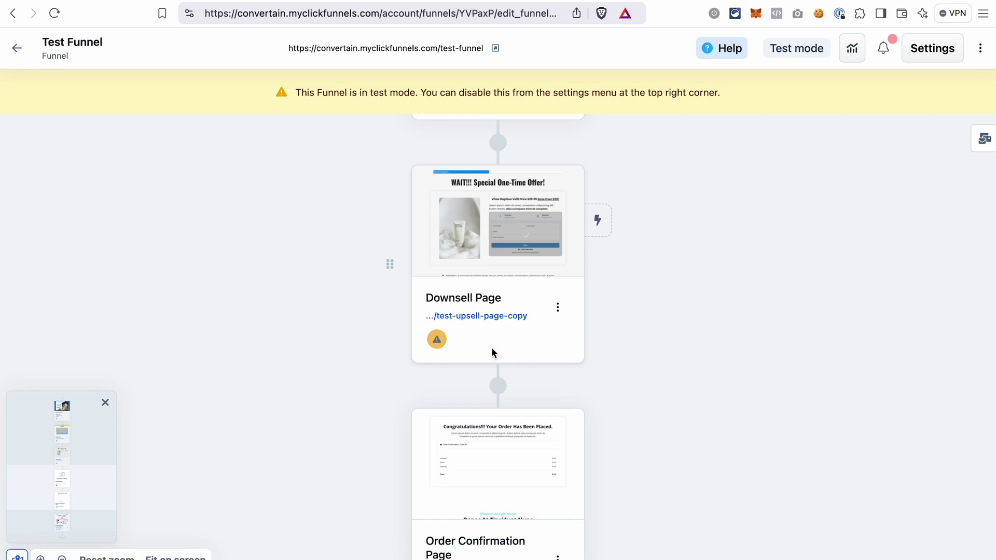
pyautogui.click(558, 308)
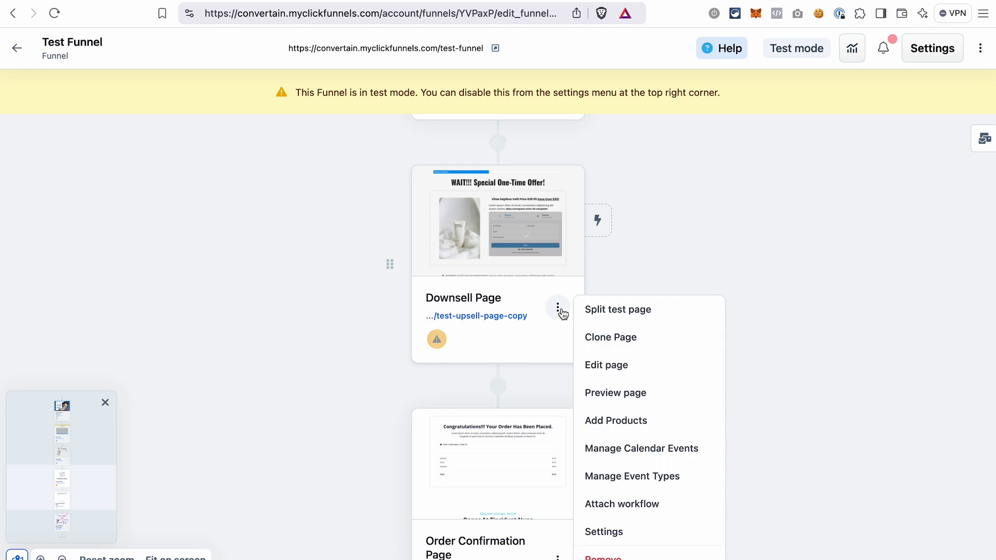
# - Attach the Subscription product ($97.00, digital) to the Downsell Page and open it in the editor
pyautogui.click(638, 420)
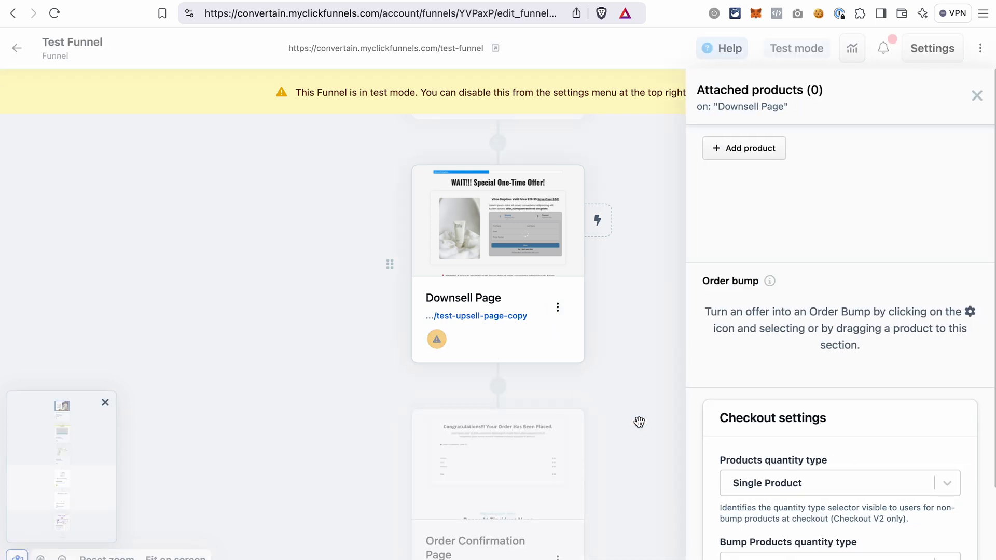
pyautogui.click(740, 150)
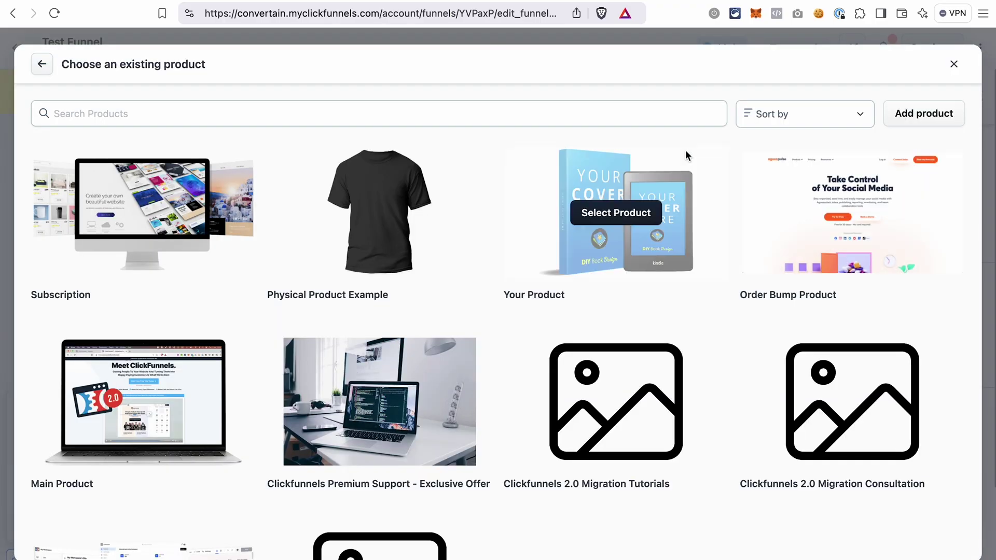
pyautogui.press('Escape')
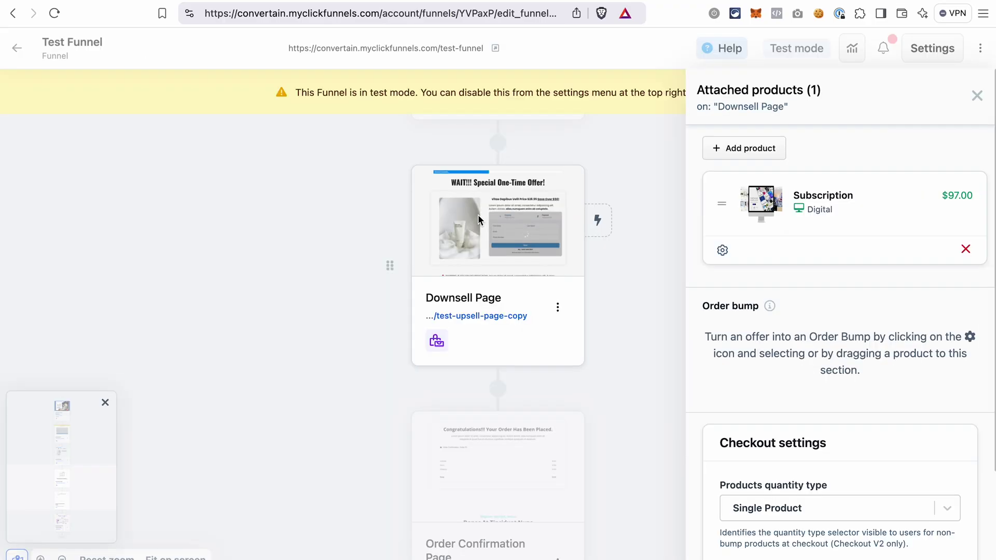
pyautogui.click(978, 97)
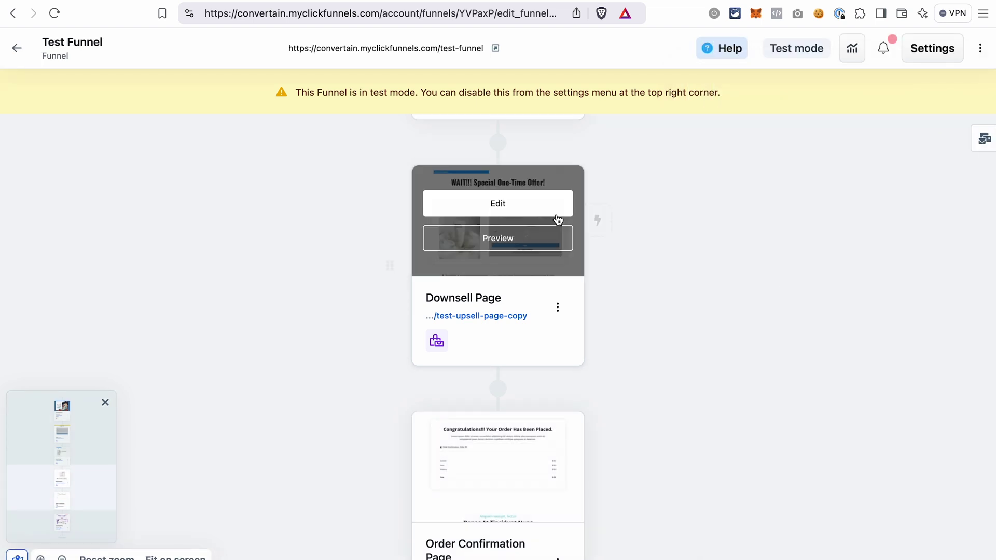
pyautogui.click(525, 215)
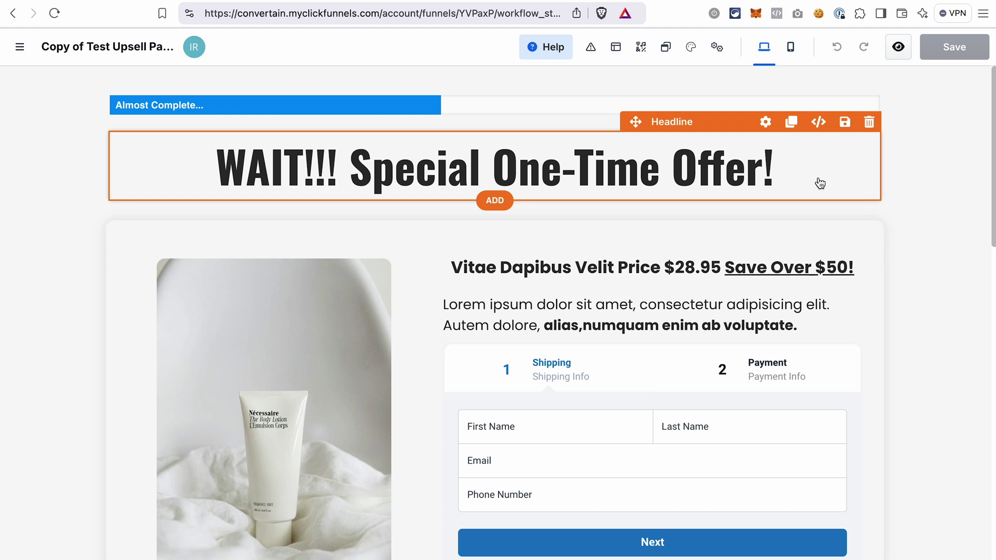
# - Replace the downsell page's product image with the Traffic Ideas book from the Image gallery
pyautogui.click(306, 249)
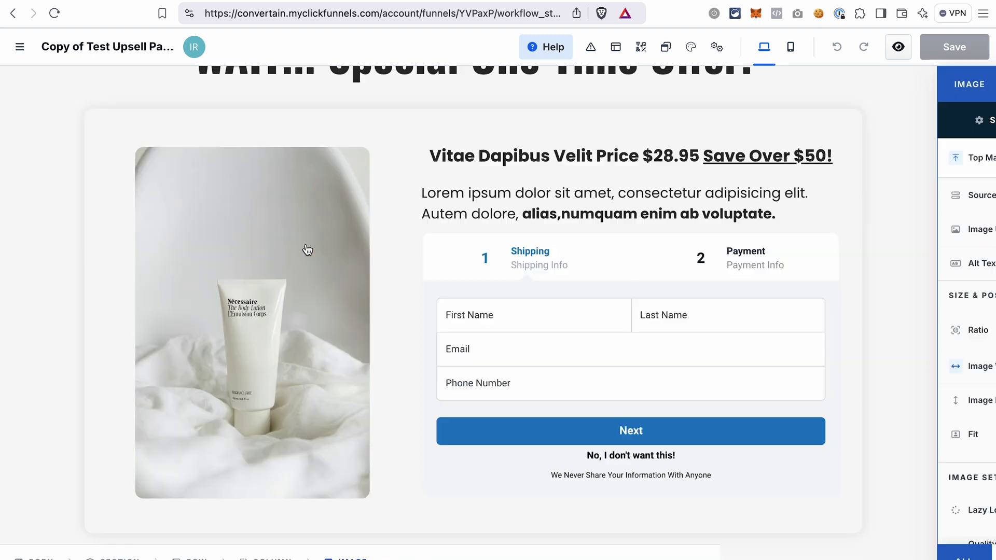
pyautogui.click(975, 230)
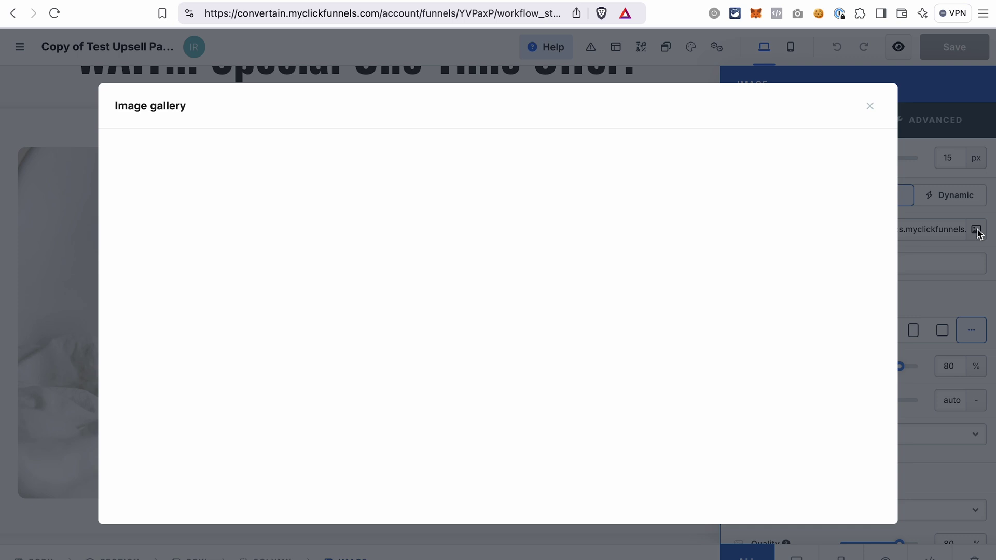
pyautogui.scroll(-2, 581, 442)
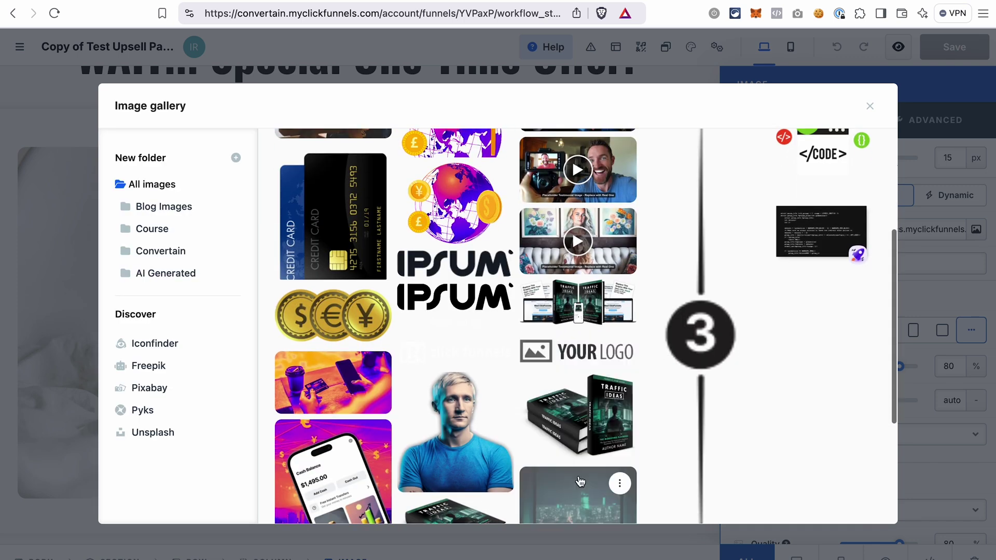
pyautogui.press('Escape')
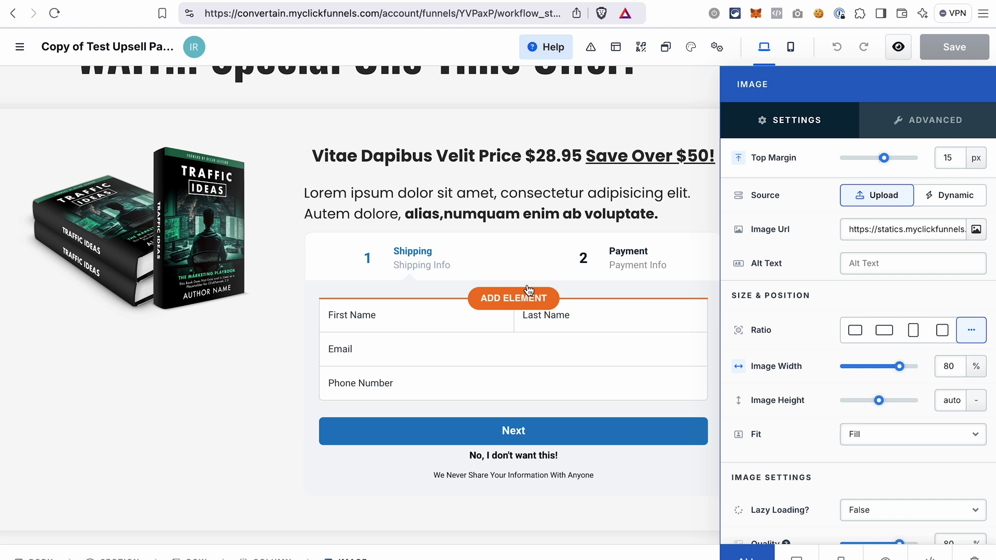
pyautogui.press('Escape')
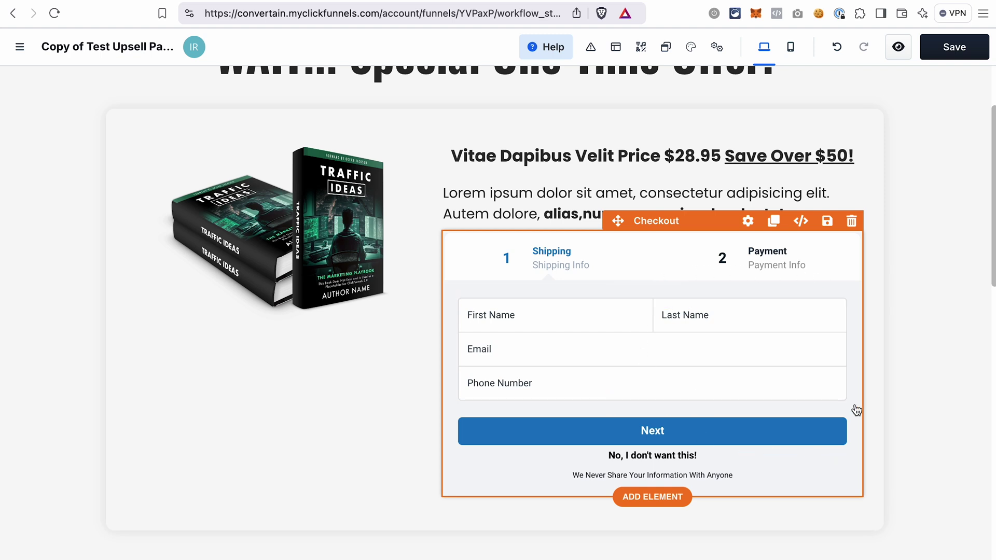
# - Set the checkout preview to One Time Offer (OTO), save the page, and return to Test Funnel
pyautogui.click(748, 222)
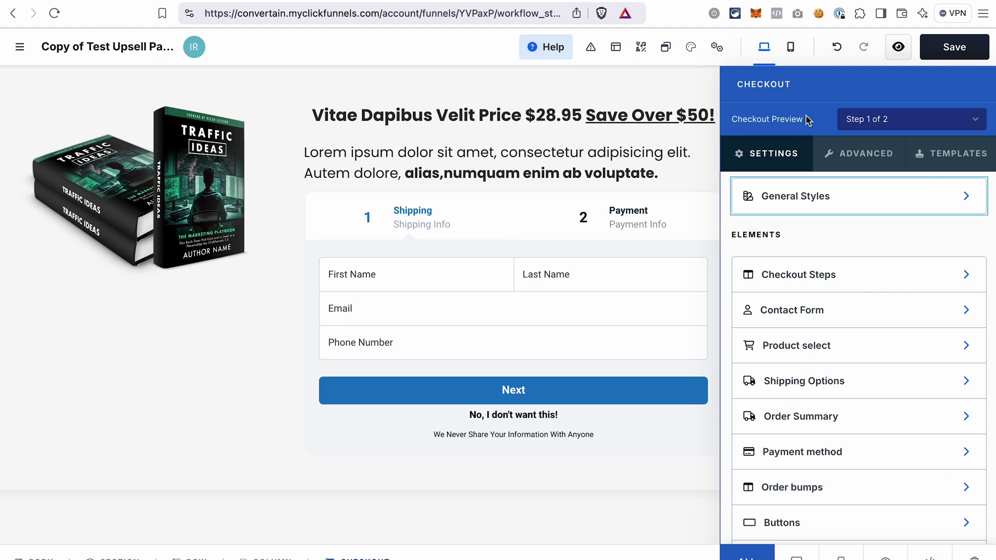
pyautogui.click(881, 120)
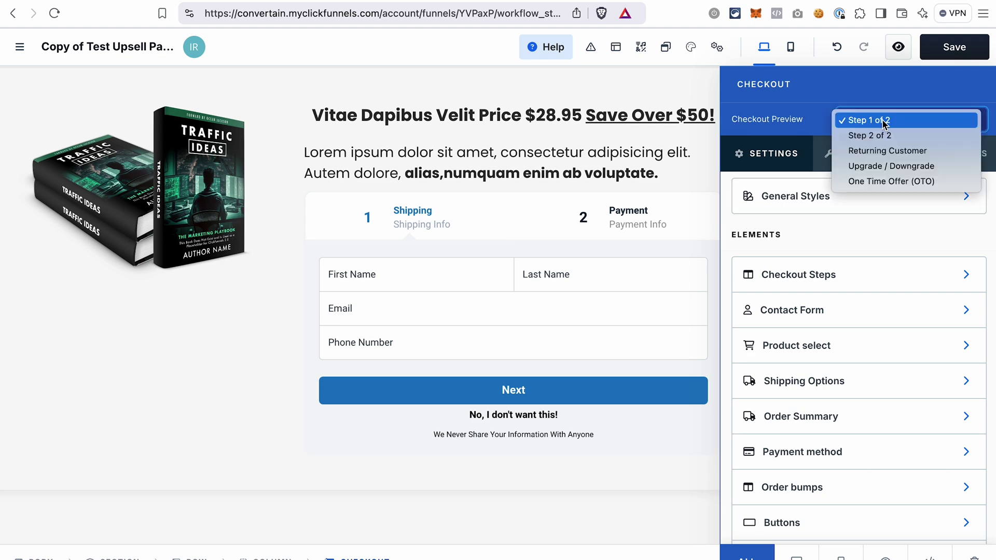
pyautogui.click(881, 181)
pyautogui.click(949, 47)
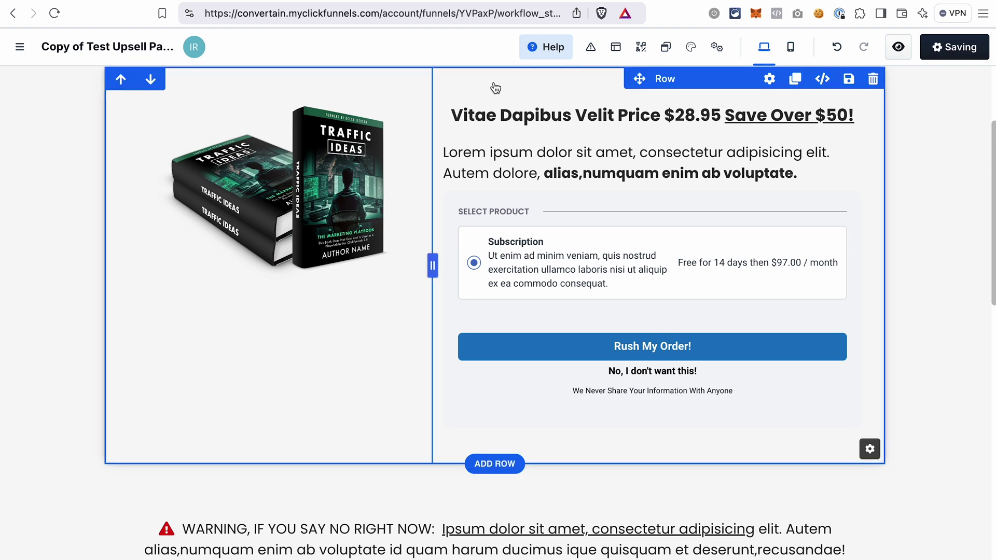
pyautogui.click(18, 48)
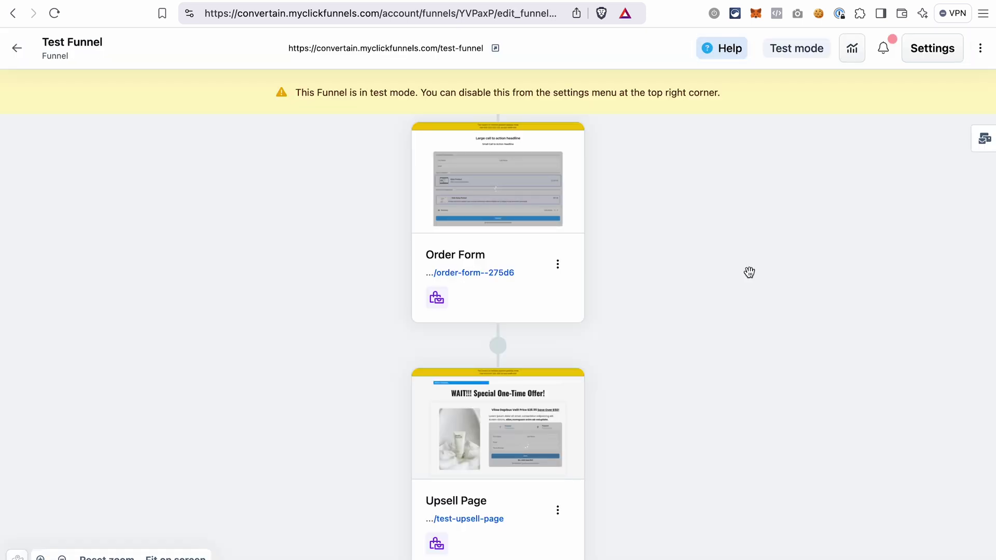
pyautogui.moveTo(573, 249)
pyautogui.moveTo(579, 482)
pyautogui.scroll(-8, 577, 497)
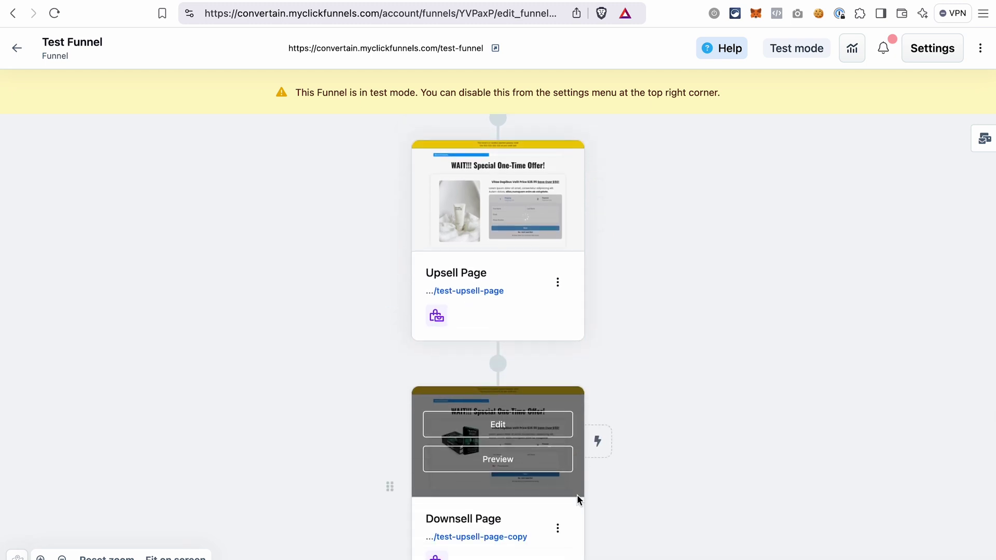
pyautogui.scroll(-1, 576, 494)
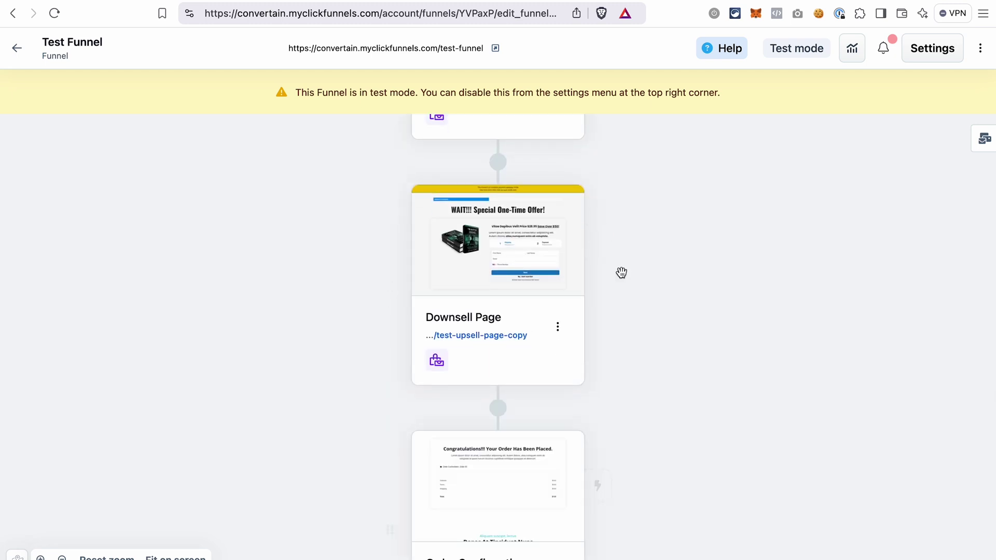
pyautogui.scroll(4, 622, 274)
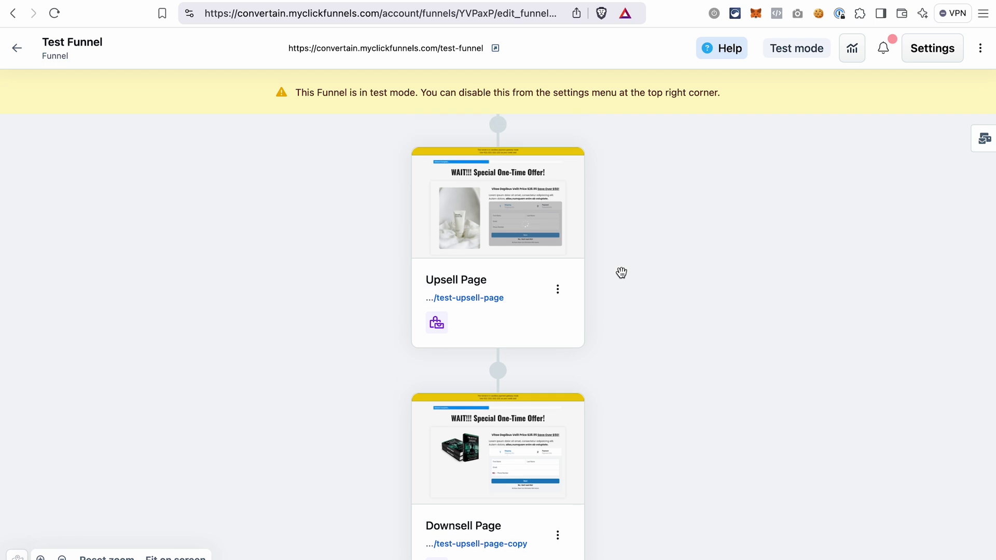
pyautogui.moveTo(529, 289)
pyautogui.moveTo(486, 450)
pyautogui.scroll(-5, 492, 519)
pyautogui.scroll(5, 666, 288)
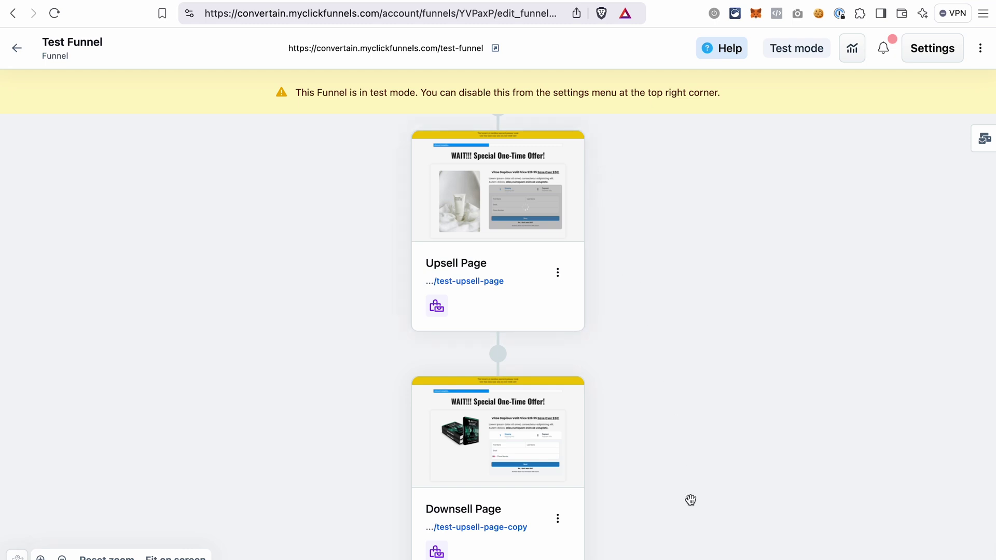
pyautogui.scroll(-5, 689, 500)
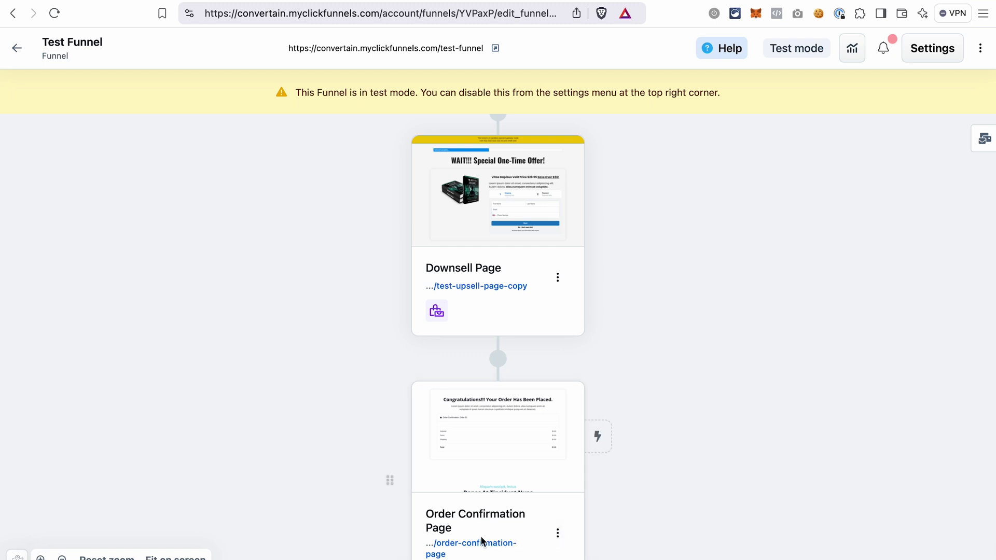
# - Copy the Order Confirmation page URL and open the Upsell Page in the editor
pyautogui.click(540, 548)
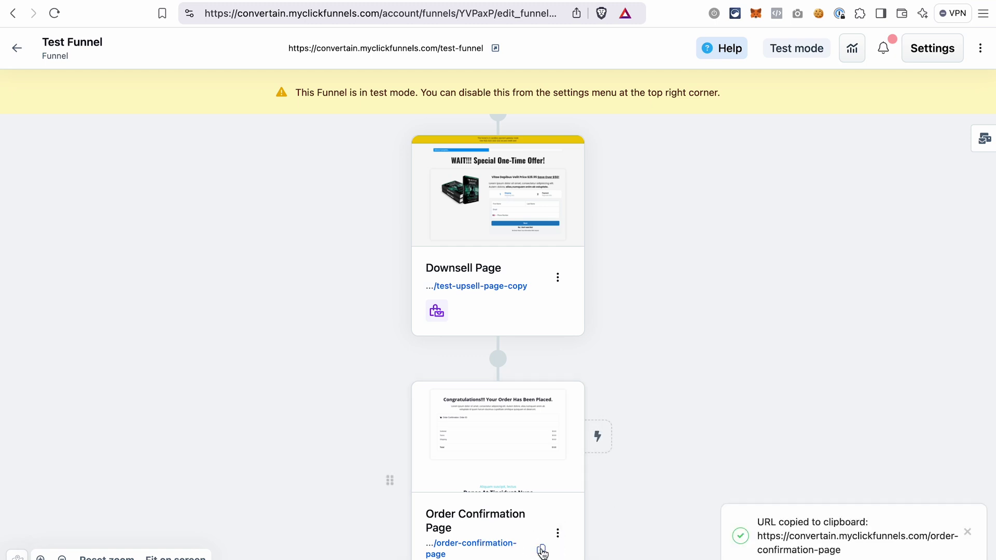
pyautogui.scroll(3, 623, 354)
pyautogui.scroll(4, 623, 354)
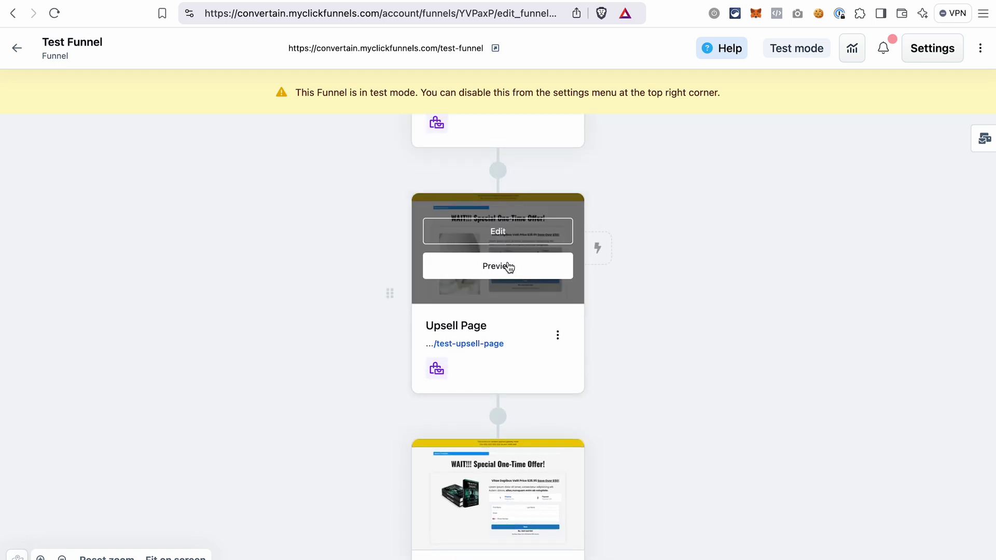
pyautogui.click(502, 237)
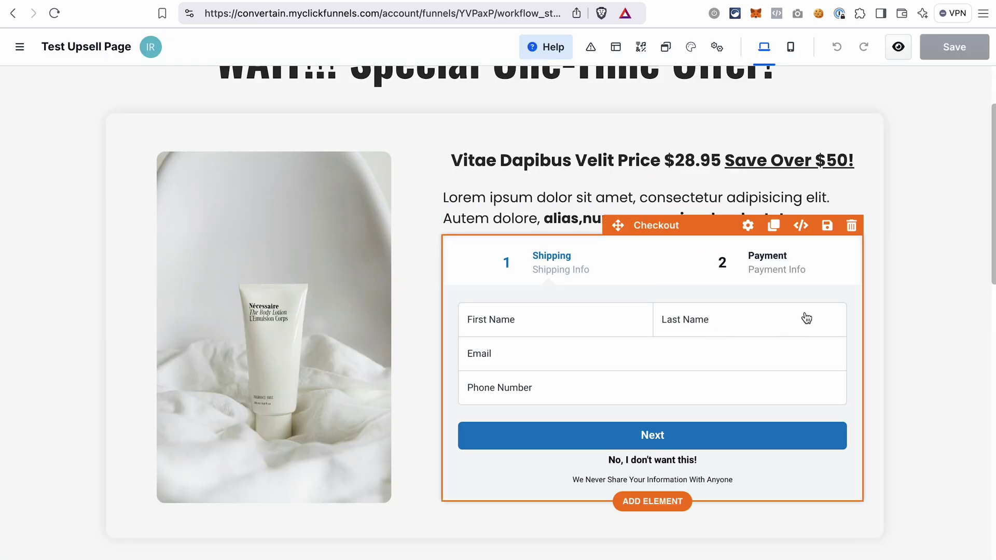
# - Enable Redirect Override on the checkout buttons with the Order Confirmation URL for On Submit, and save
pyautogui.click(748, 227)
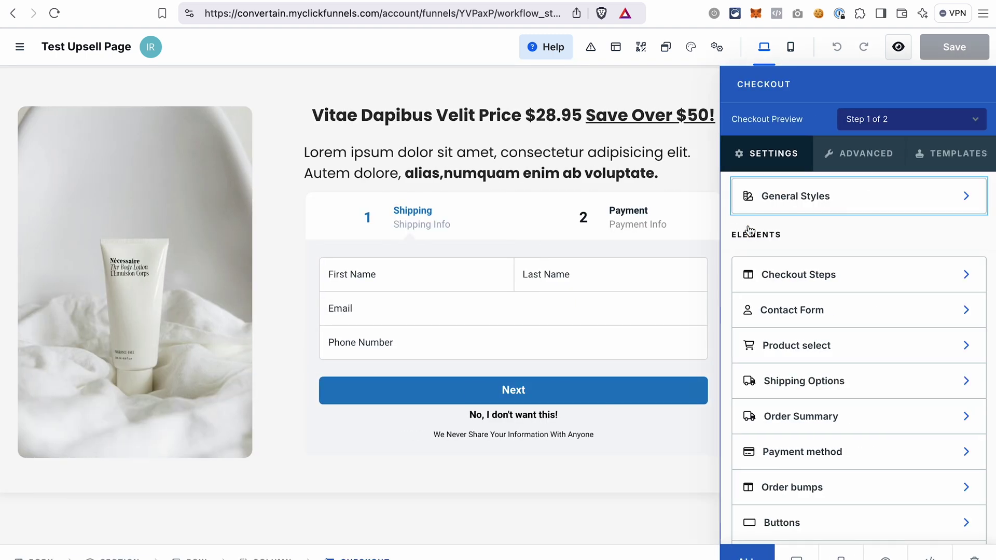
pyautogui.click(812, 522)
pyautogui.click(846, 322)
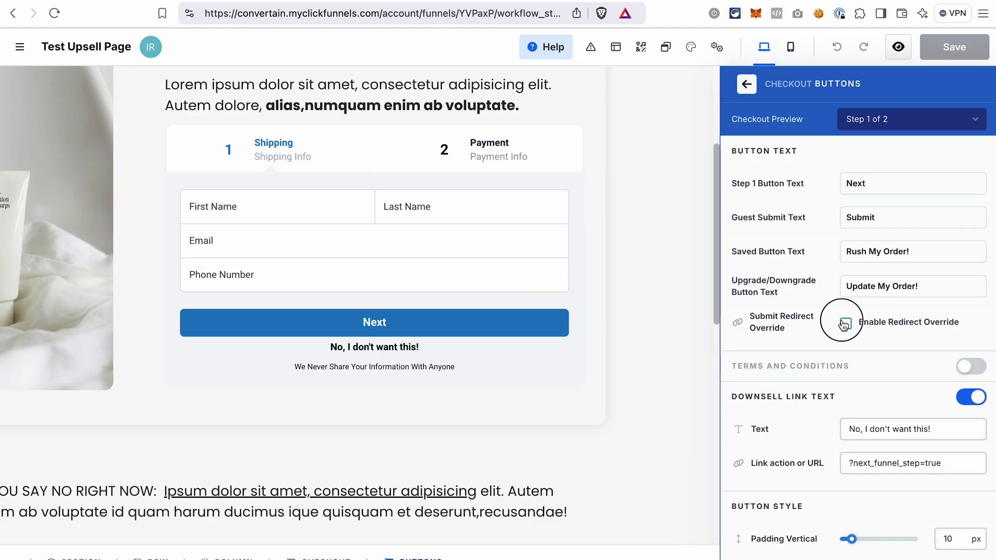
pyautogui.click(868, 346)
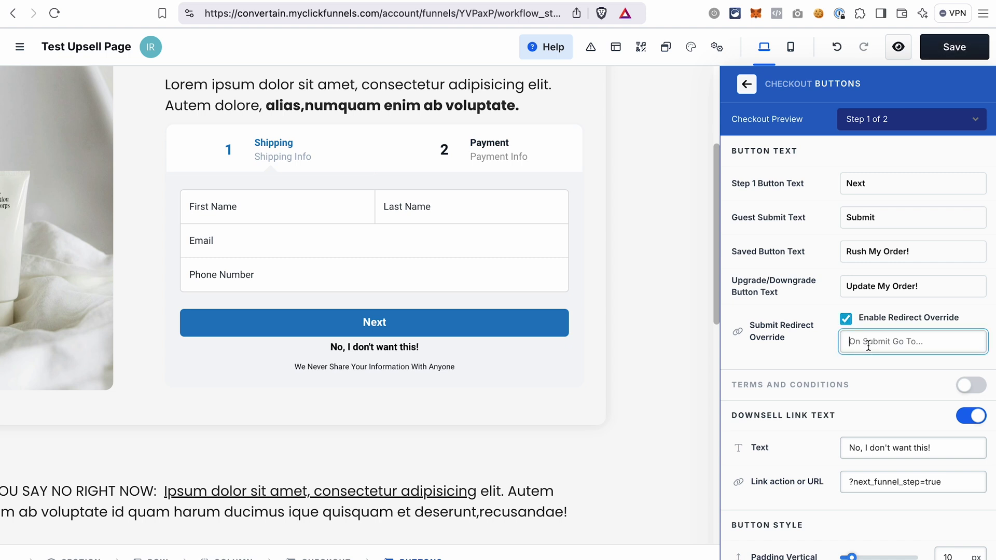
pyautogui.press('super+v')
pyautogui.click(793, 342)
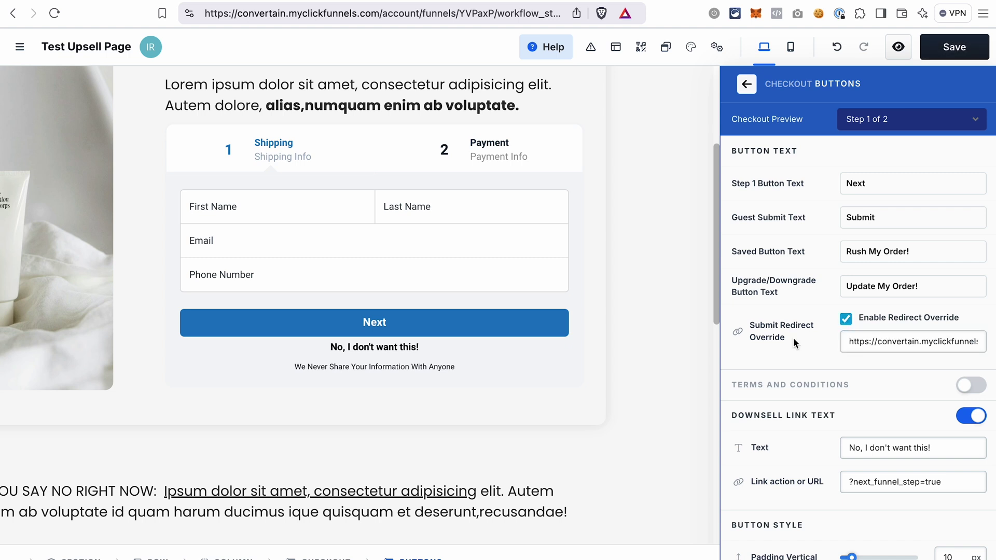
pyautogui.click(750, 330)
pyautogui.moveTo(750, 330); pyautogui.dragTo(780, 326)
pyautogui.click(781, 328)
pyautogui.click(952, 48)
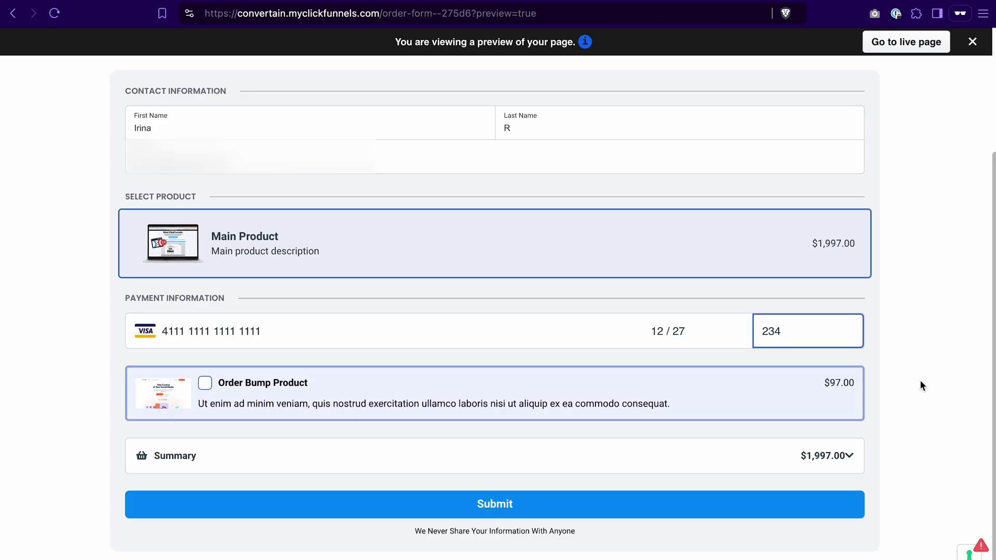
# - Submit the test order, decline the upsell, and buy the downsell subscription, reaching the $1,997.00 confirmation
pyautogui.click(573, 504)
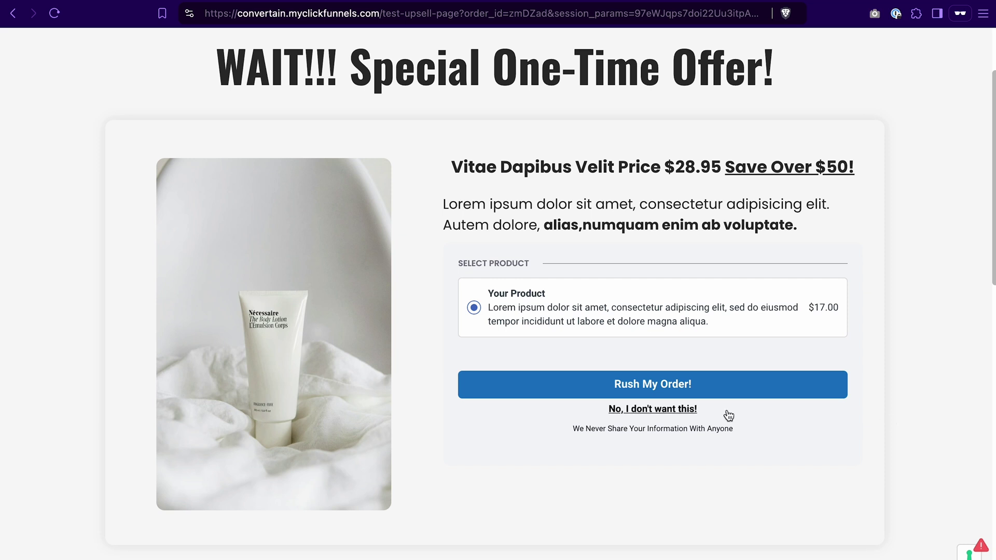
pyautogui.click(676, 411)
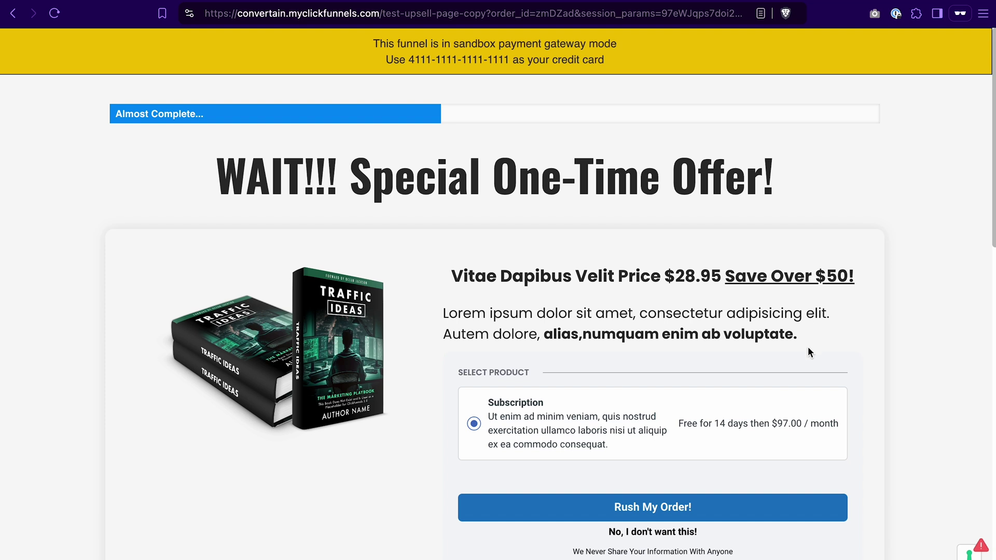
pyautogui.click(666, 507)
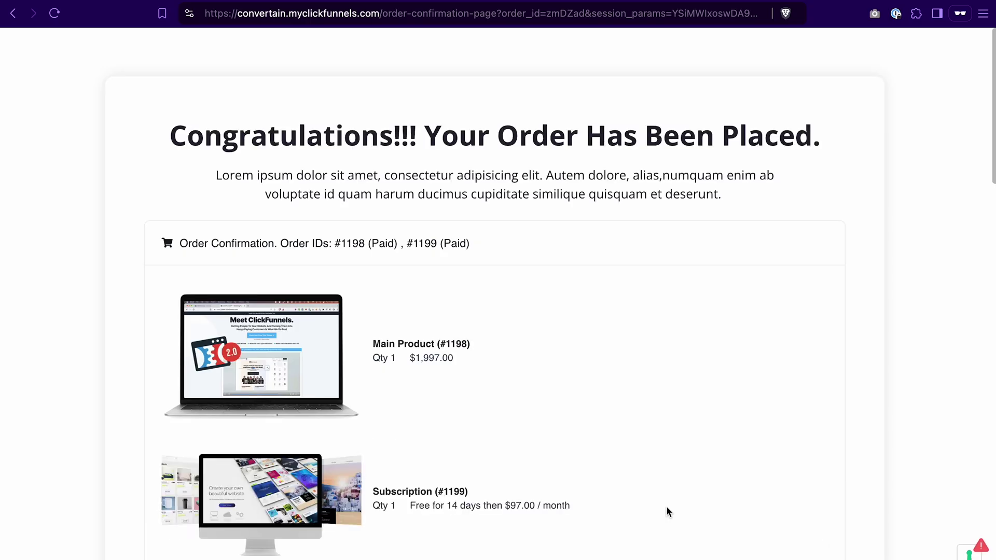
pyautogui.scroll(-3, 561, 492)
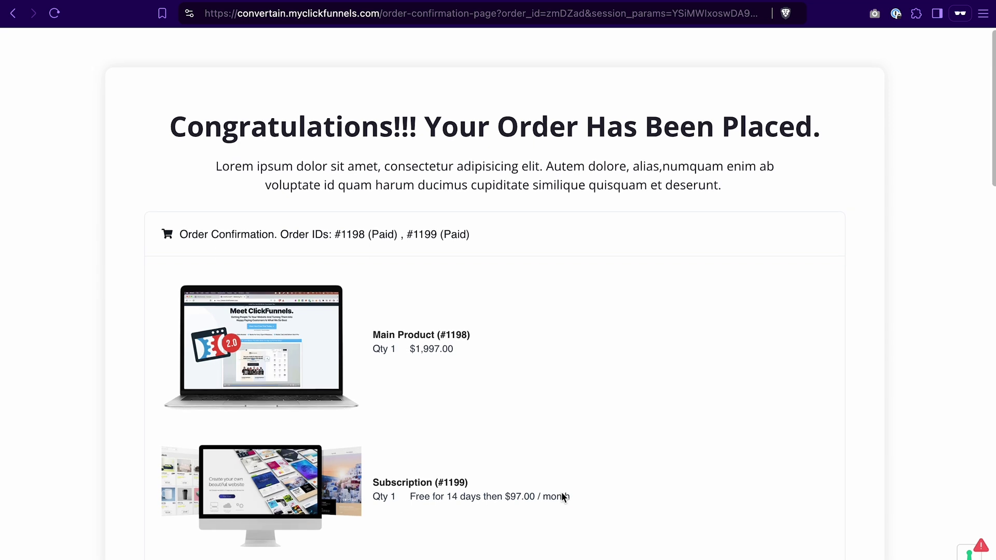
pyautogui.scroll(-2, 561, 497)
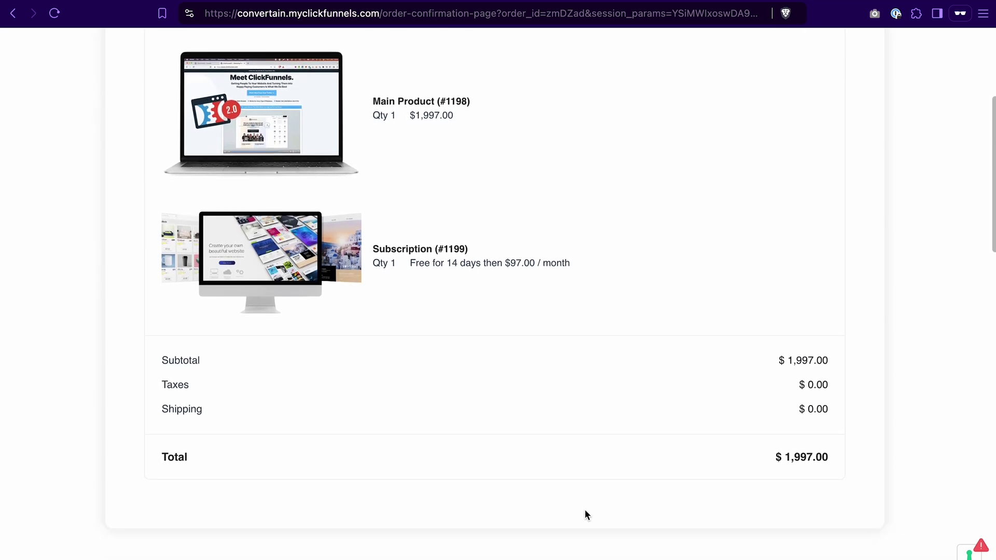
pyautogui.scroll(5, 564, 507)
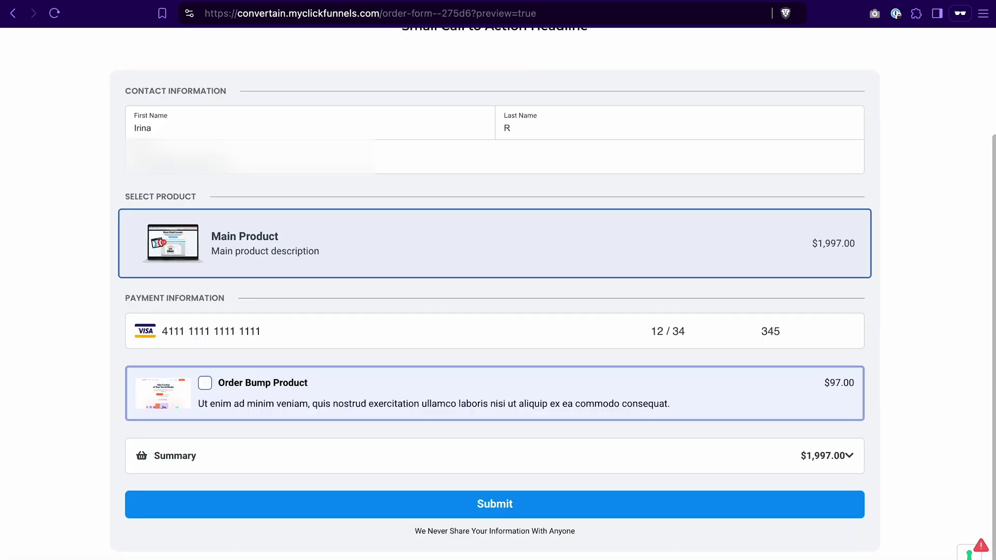
# - Submit a second test order and accept the $17.00 one-time upsell with Rush My Order!
pyautogui.click(647, 507)
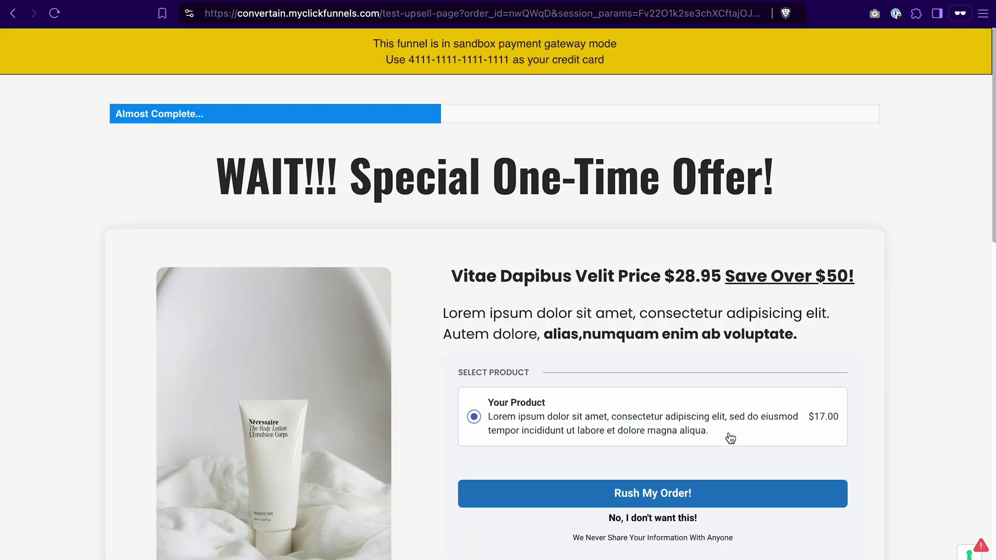
pyautogui.click(705, 495)
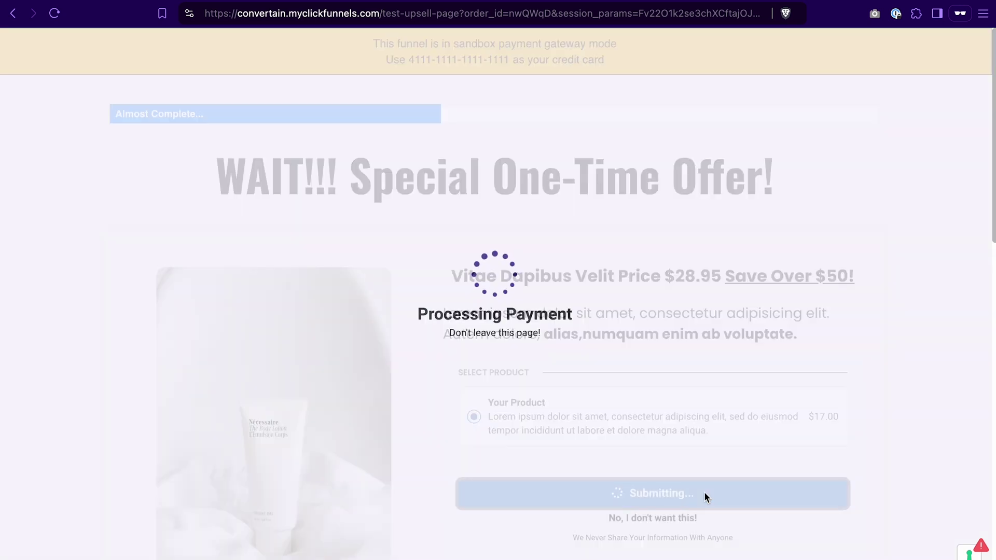